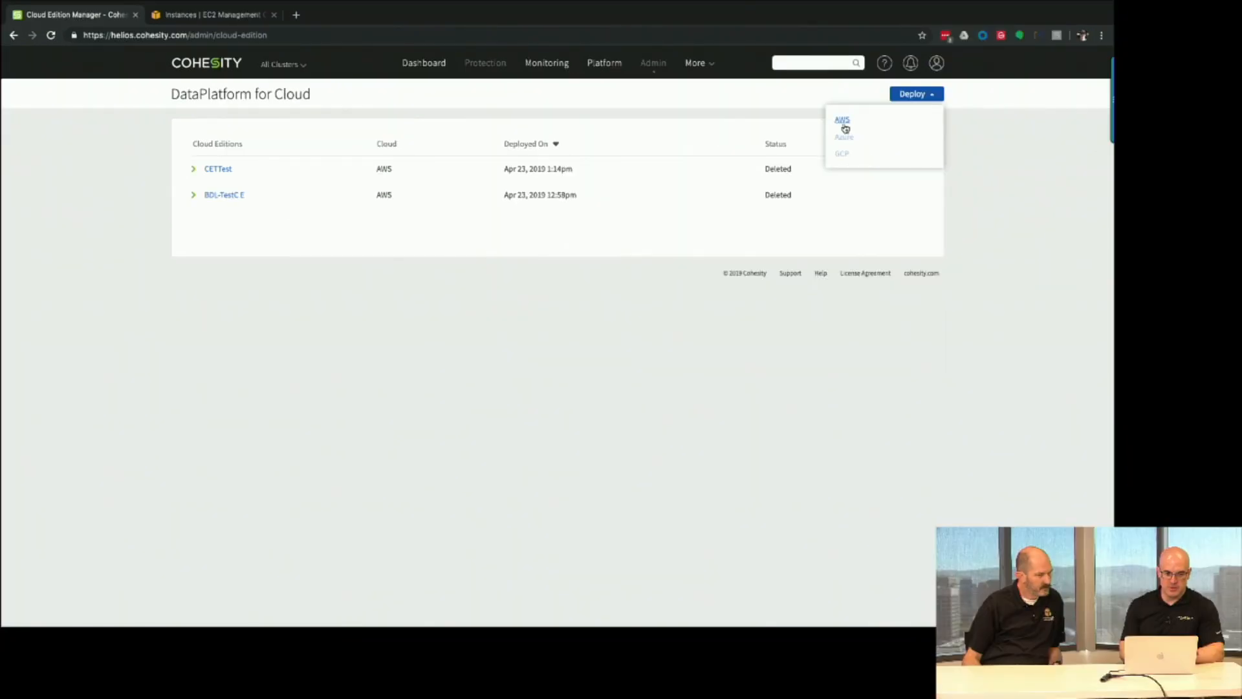
Start an AWS deployment and set the region to US West (N. California).
left_click(844, 125)
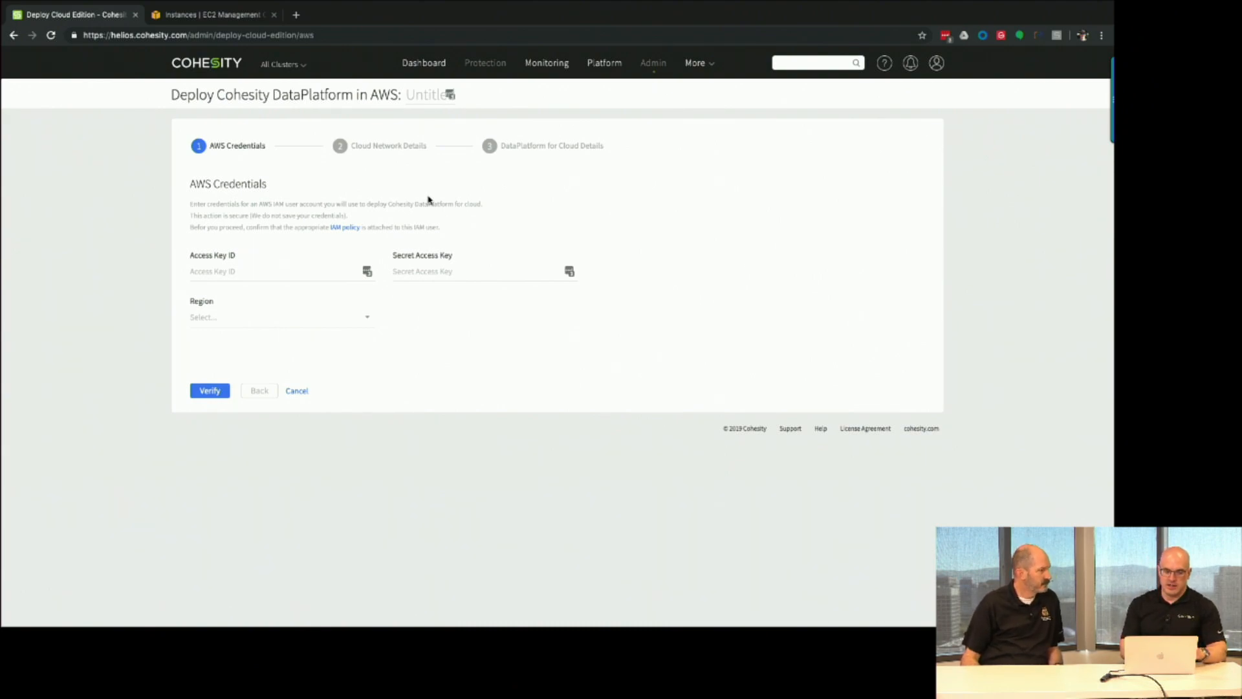
left_click(275, 274)
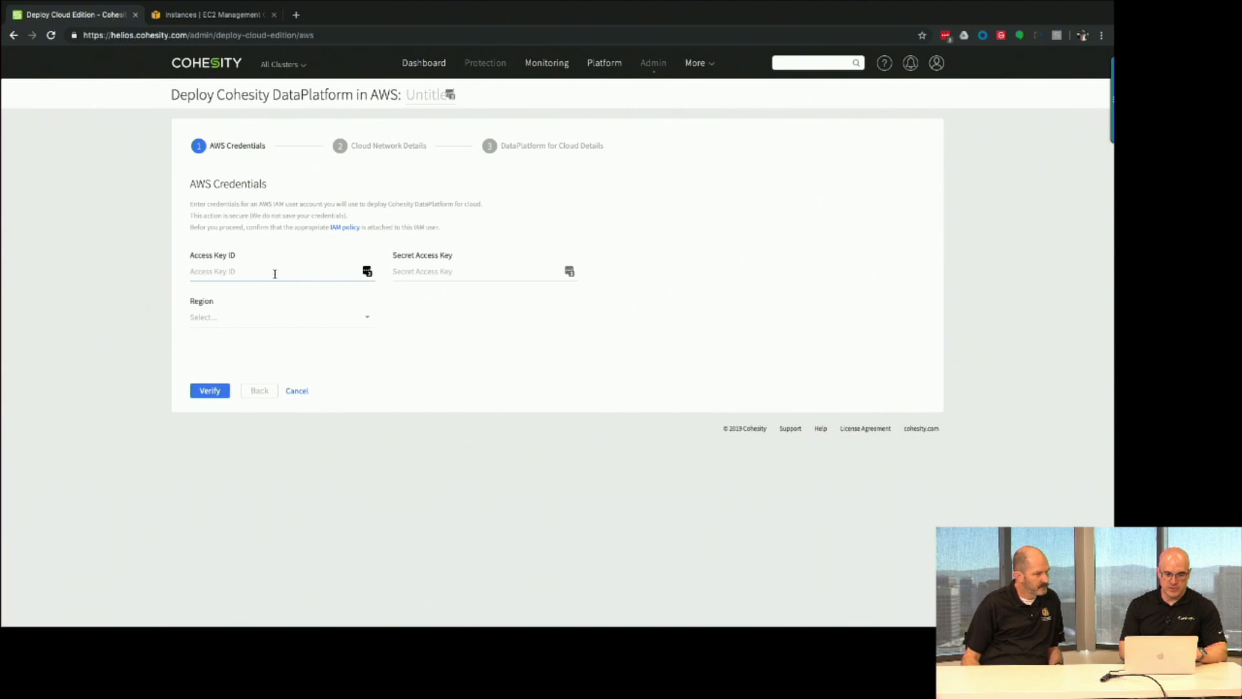
left_click(266, 317)
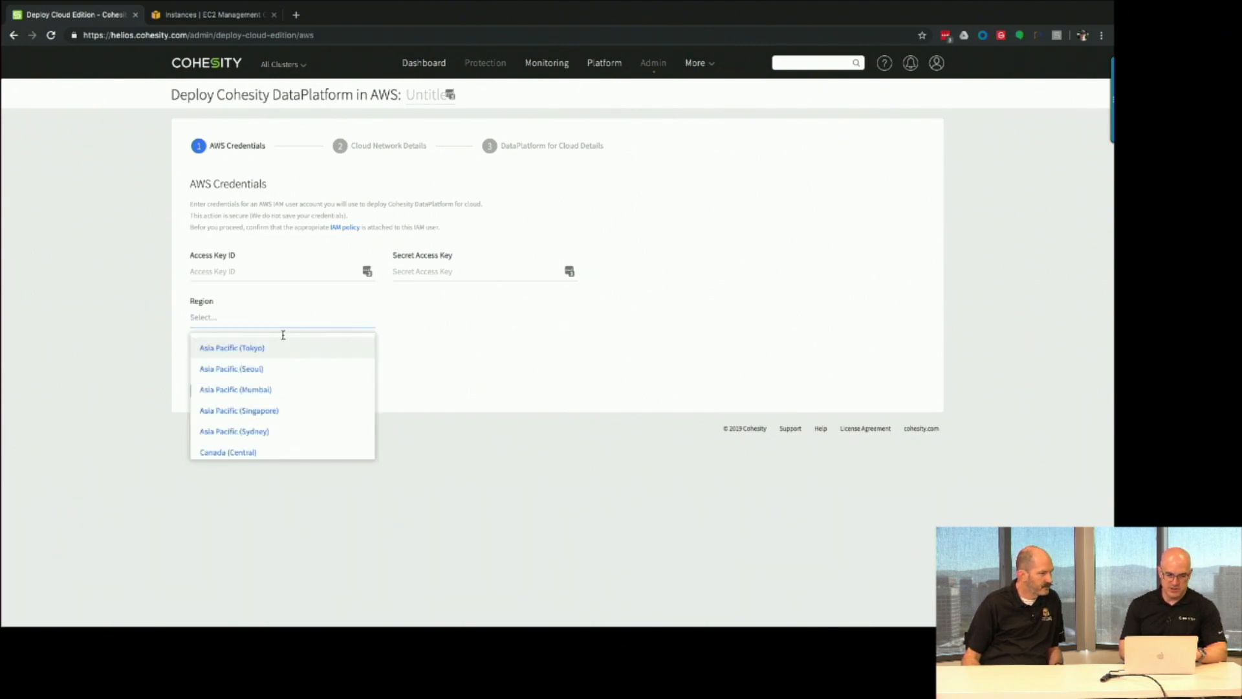
scroll(288, 358, "down", 5)
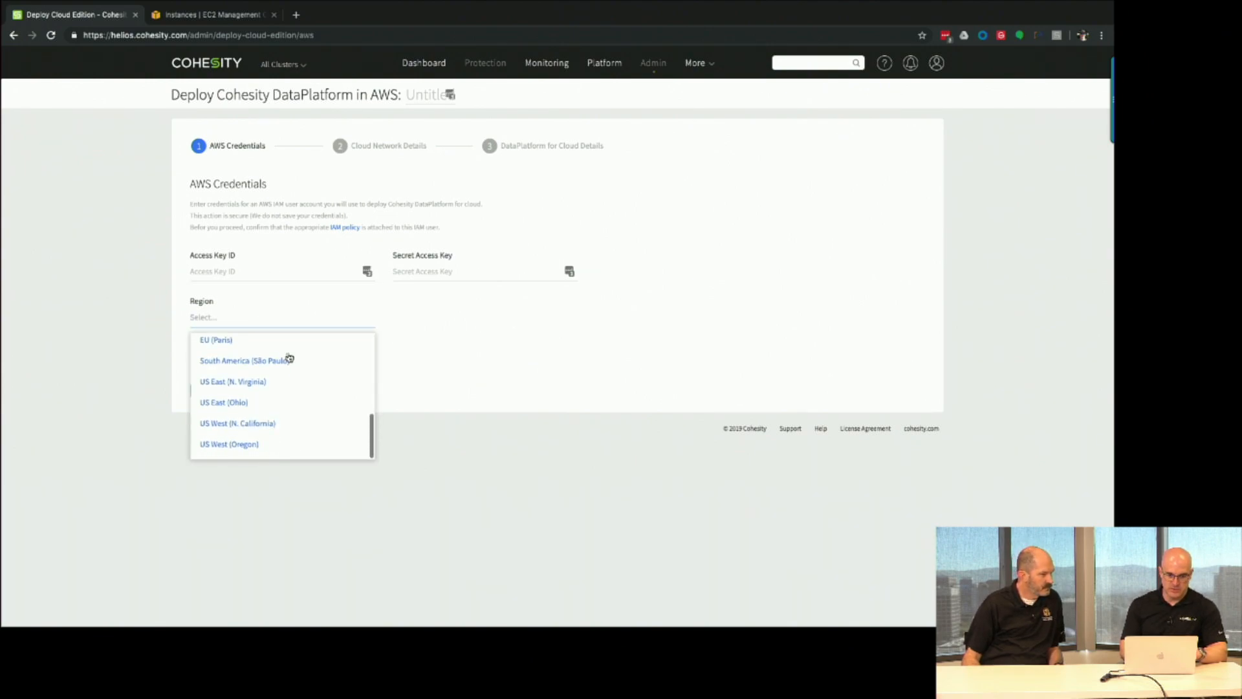
left_click(256, 432)
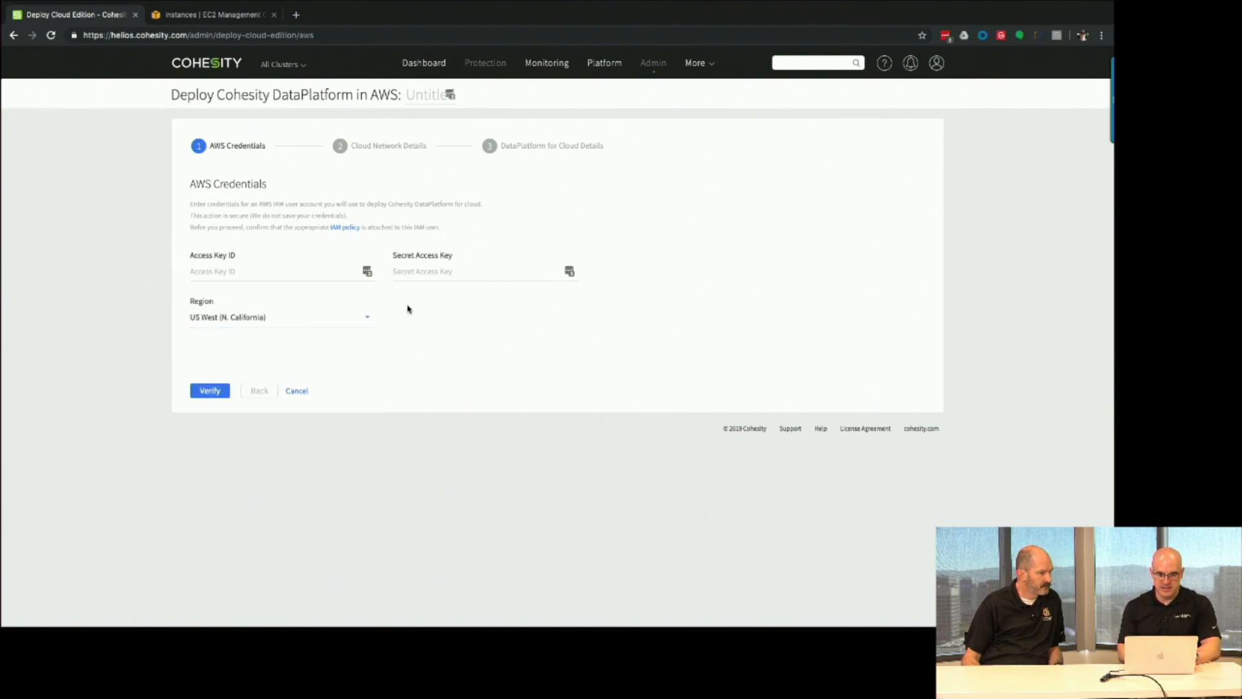
Copy the access key ID from the text editor into the Access Key ID field.
key("super+Tab")
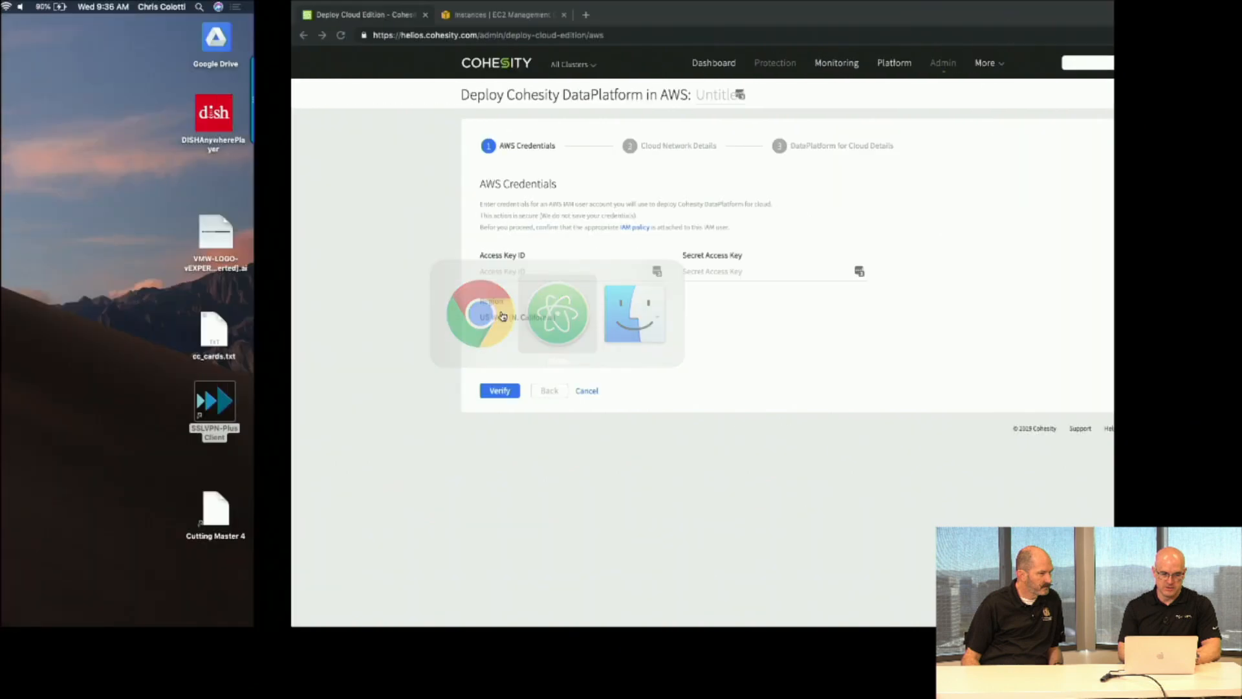
left_click_drag(338, 258, 236, 258)
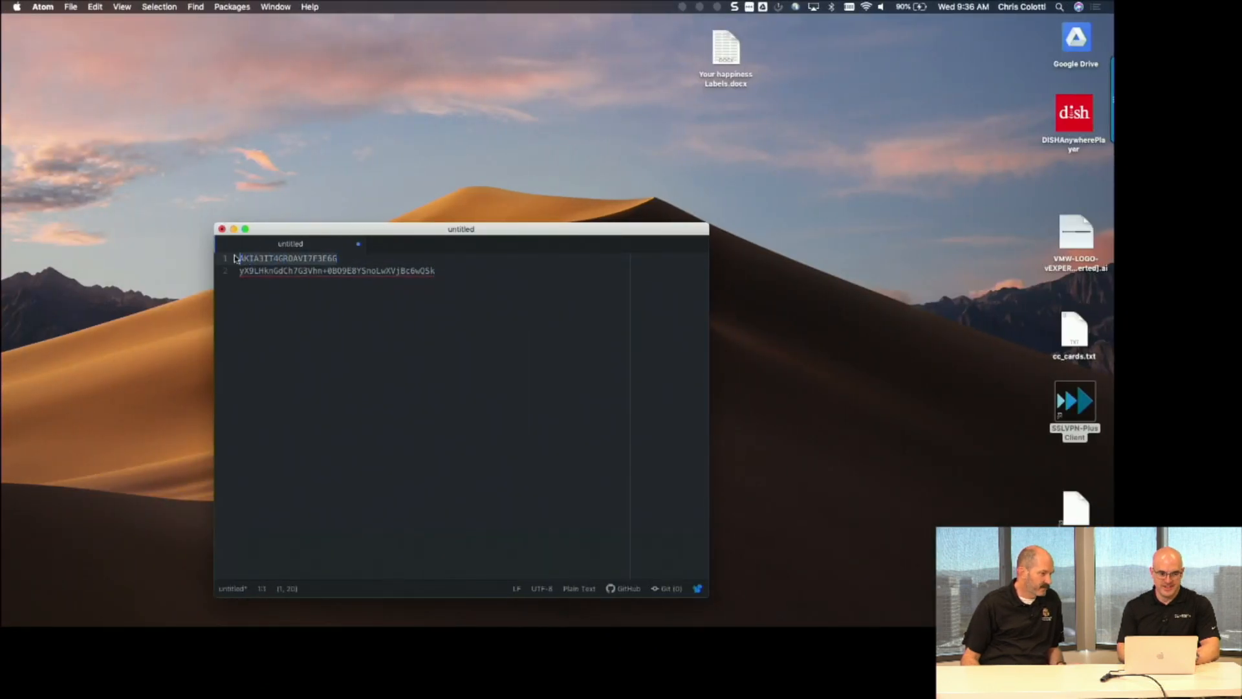
key("super+c")
key("super+Tab")
left_click(233, 275)
key("super+v")
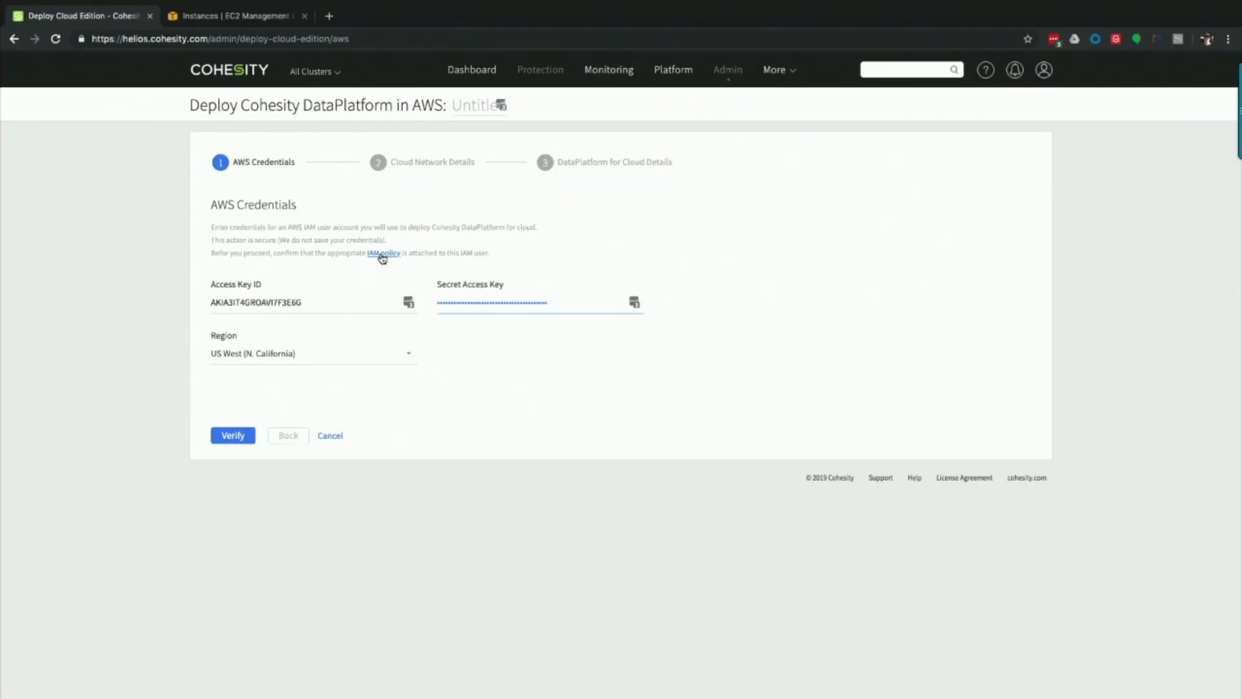
Show the required IAM policy as a JSON document and scroll through its actions.
left_click(382, 254)
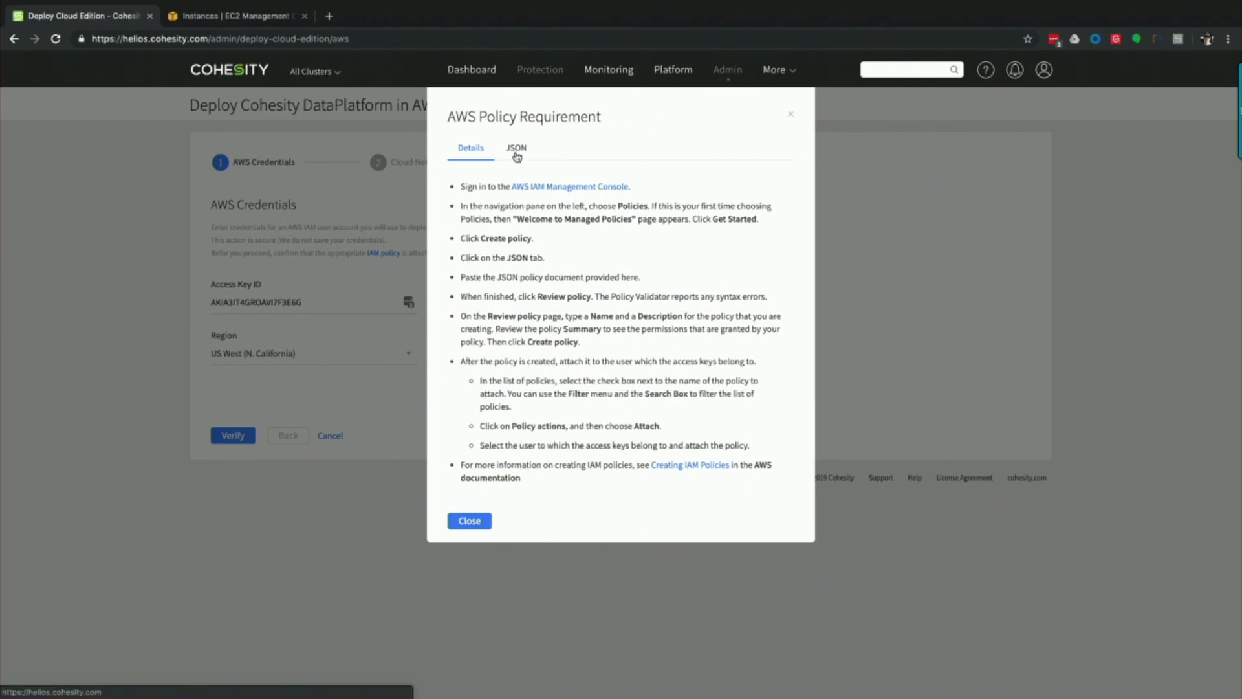
left_click(516, 150)
scroll(599, 254, "down", 4)
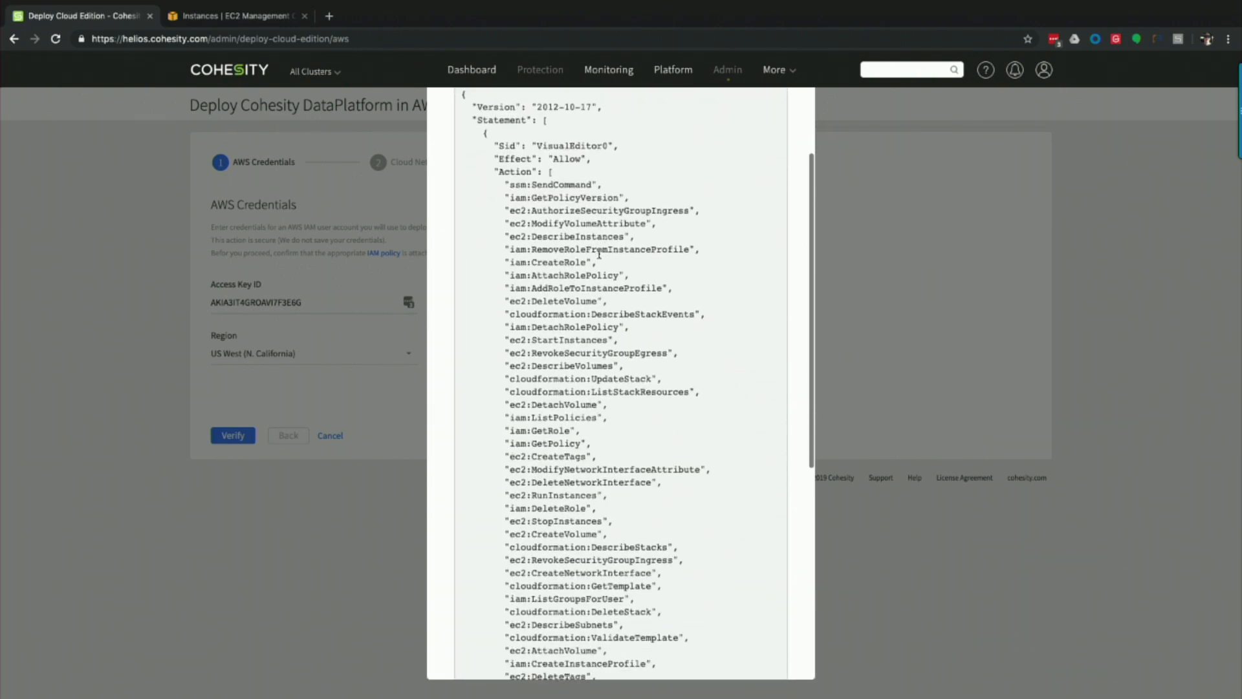
scroll(599, 255, "down", 3)
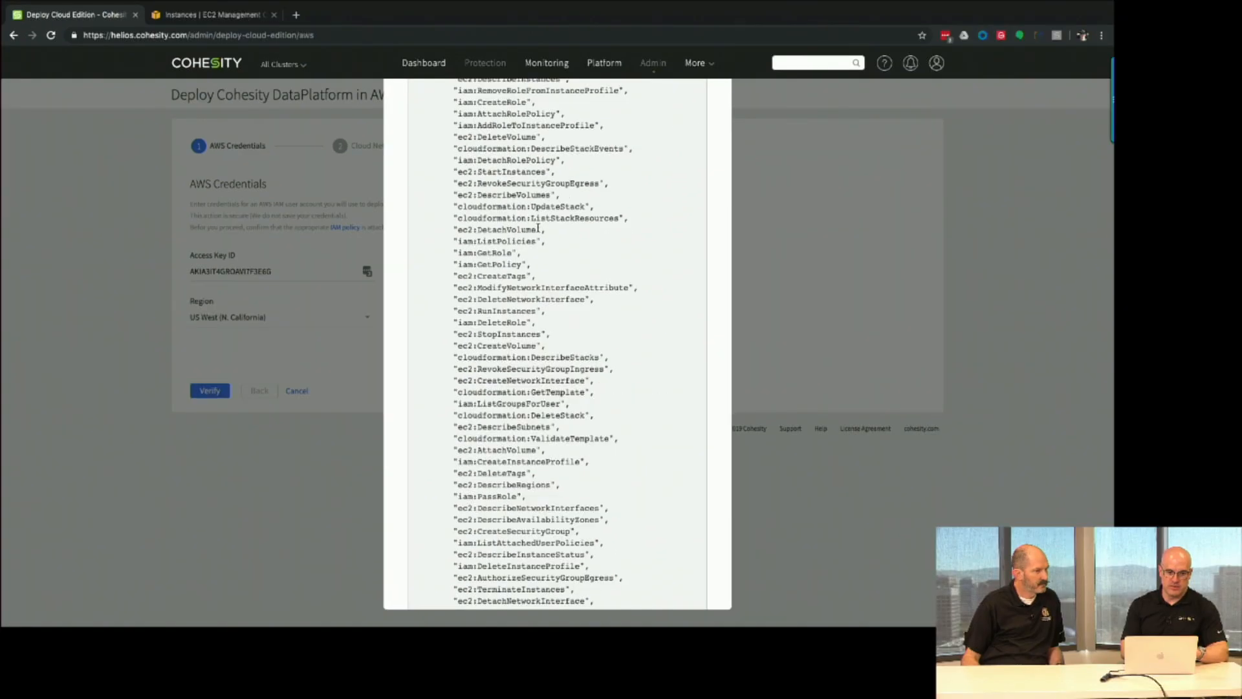
left_click(233, 17)
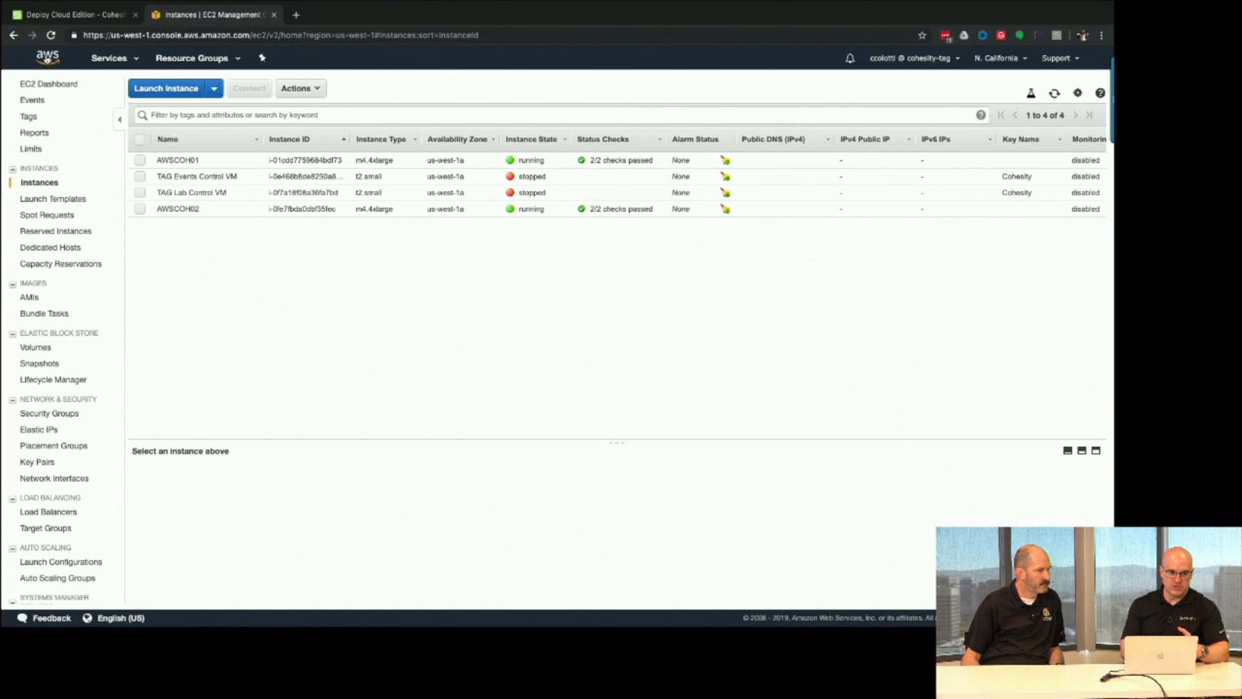
In IAM, open user CohesityCE and check the Cohesity_CE_Helios policy is attached.
left_click(109, 58)
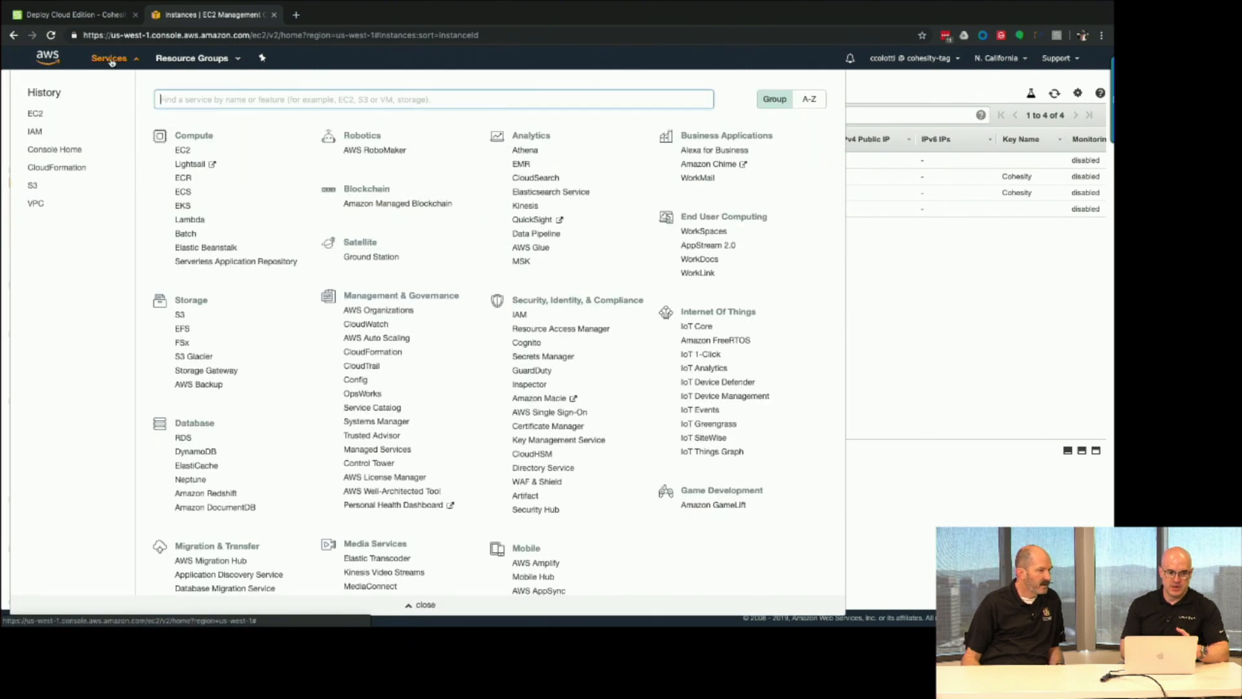
left_click(34, 131)
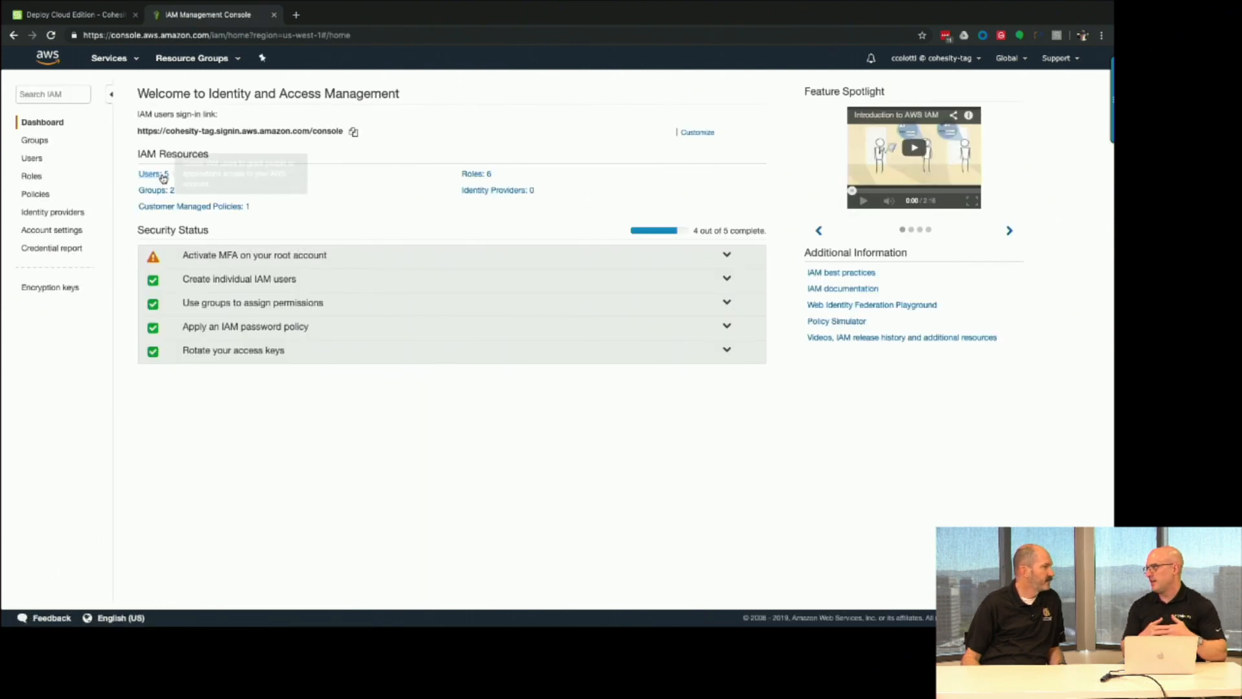
left_click(163, 179)
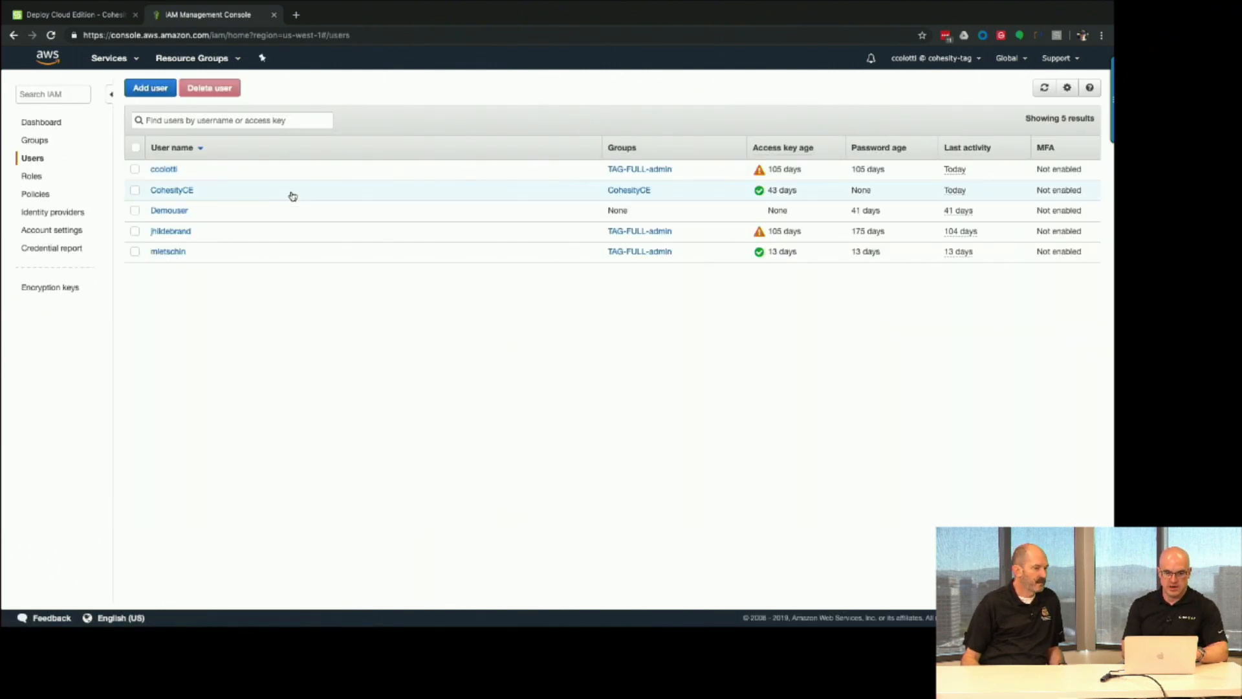
left_click(181, 190)
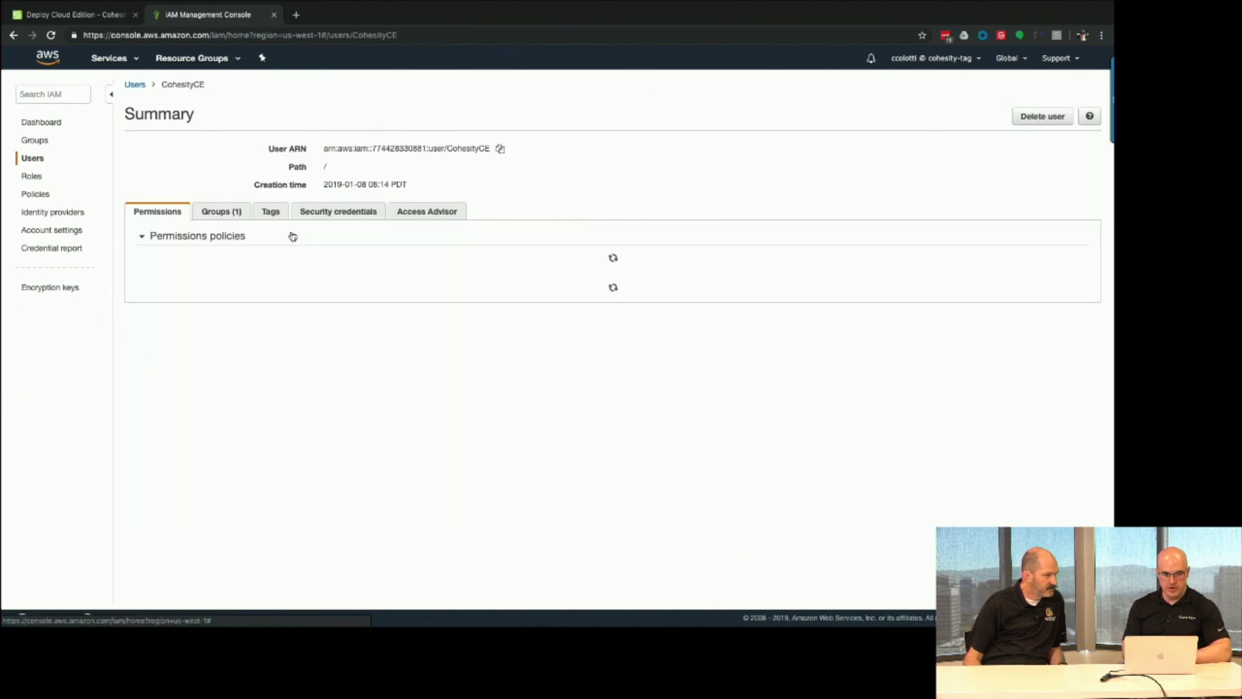
left_click_drag(258, 335, 174, 337)
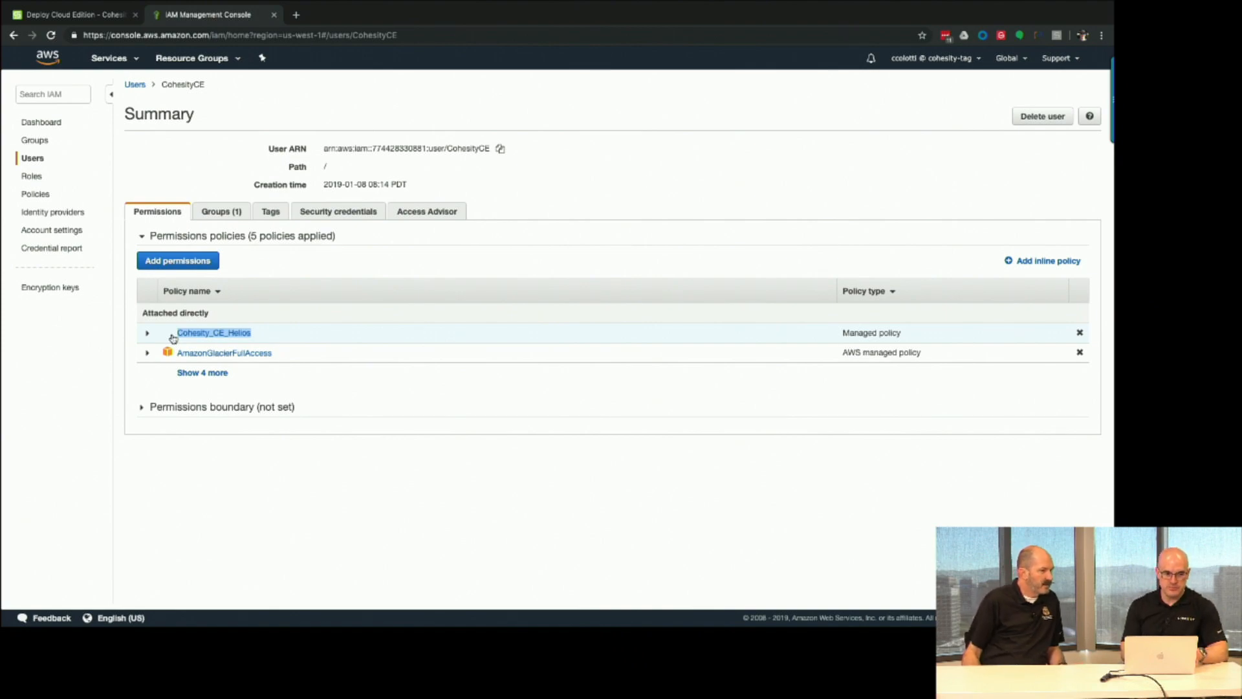
left_click(85, 16)
Review the policy setup details once more and close the AWS policy requirements.
scroll(412, 230, "up", 10)
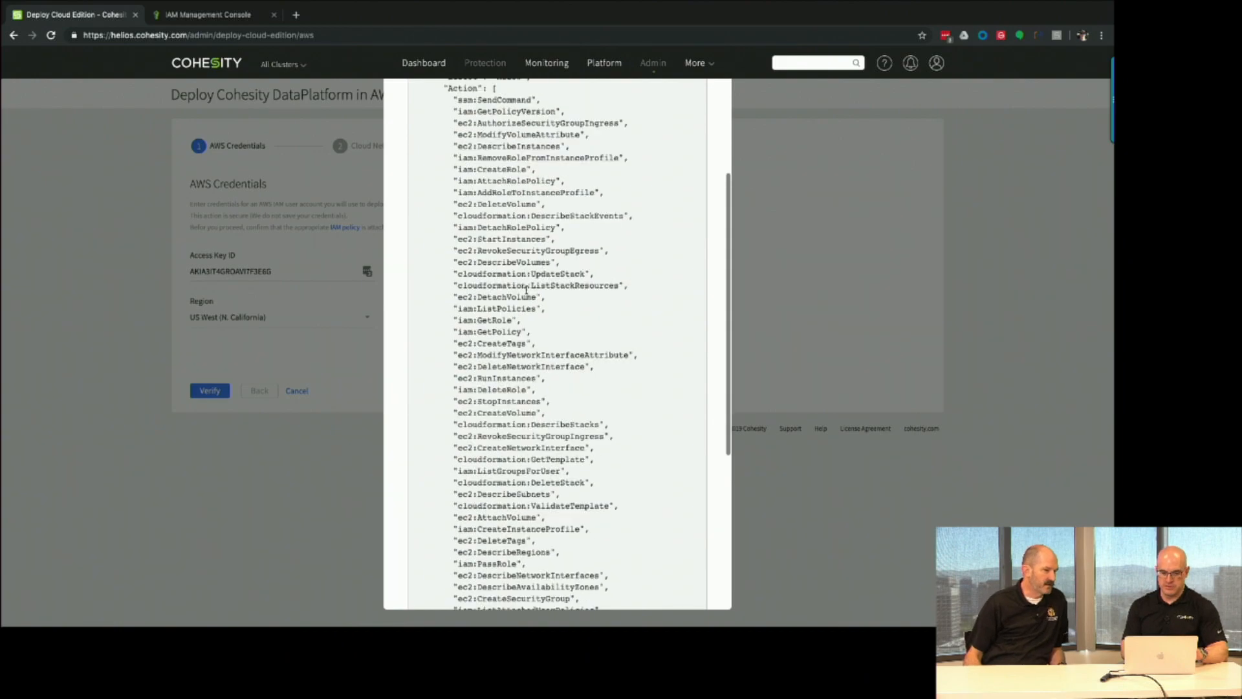
left_click(424, 133)
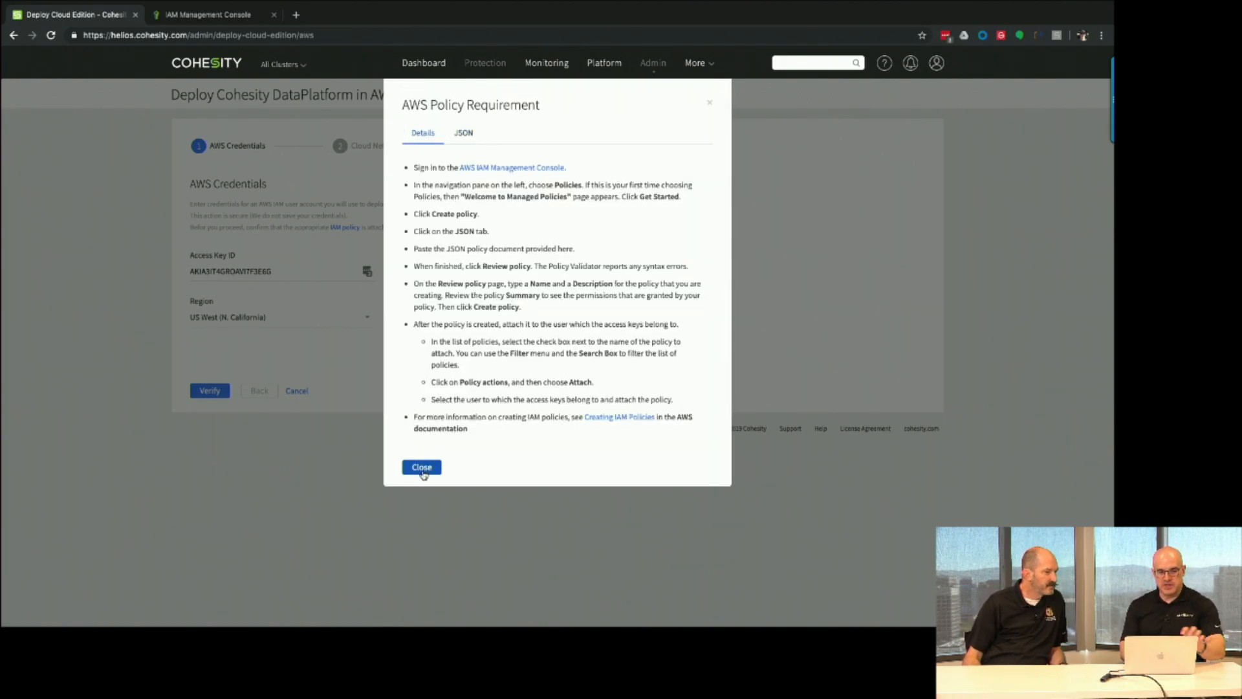
left_click(422, 468)
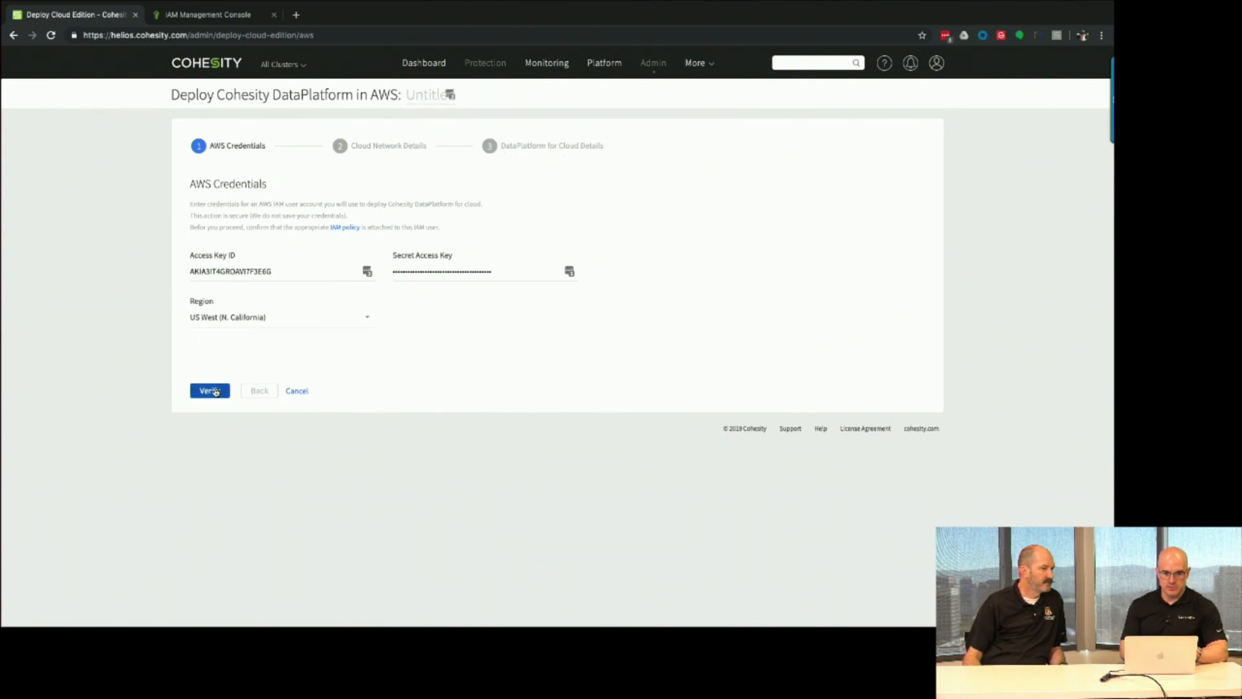
Name the deployment BDL-CE and verify the AWS credentials.
left_click(215, 391)
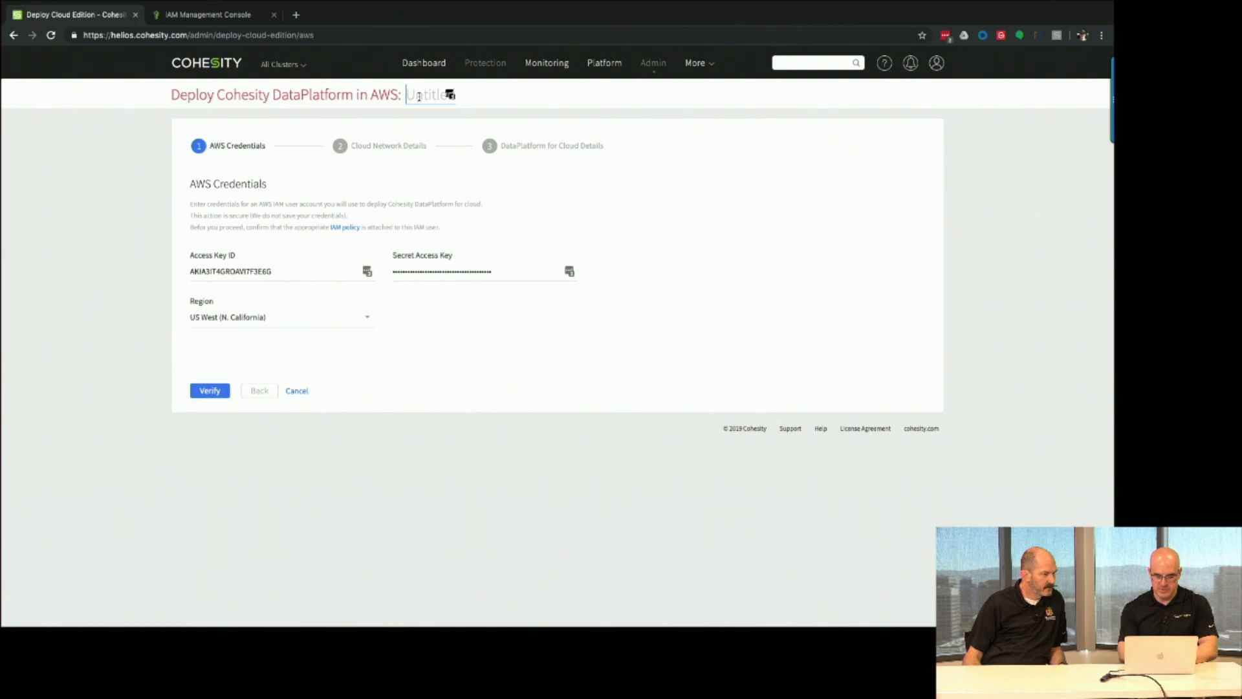
type("B")
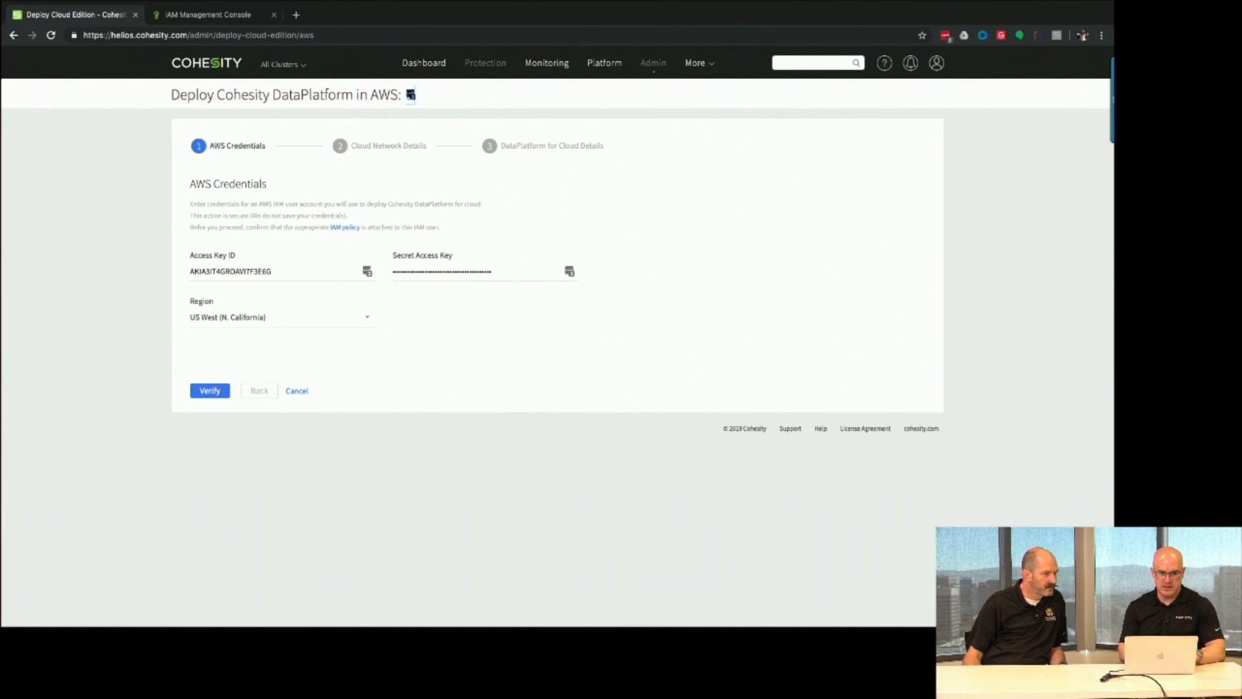
type("DL-C")
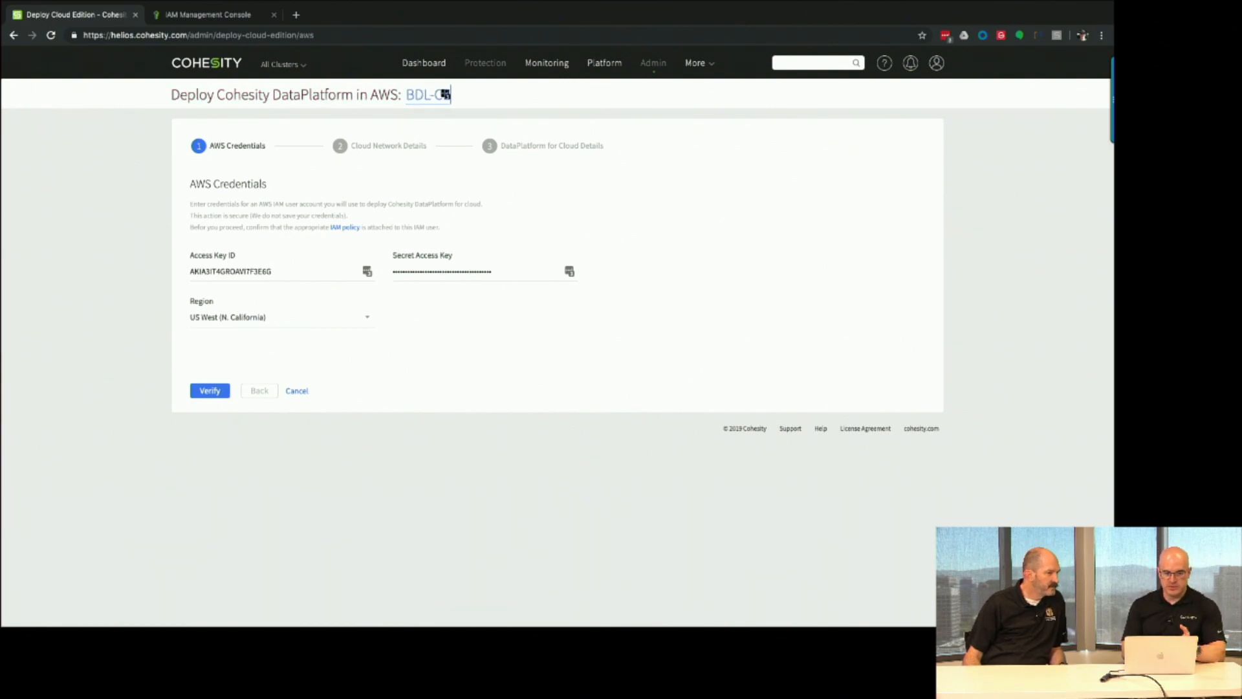
left_click(211, 390)
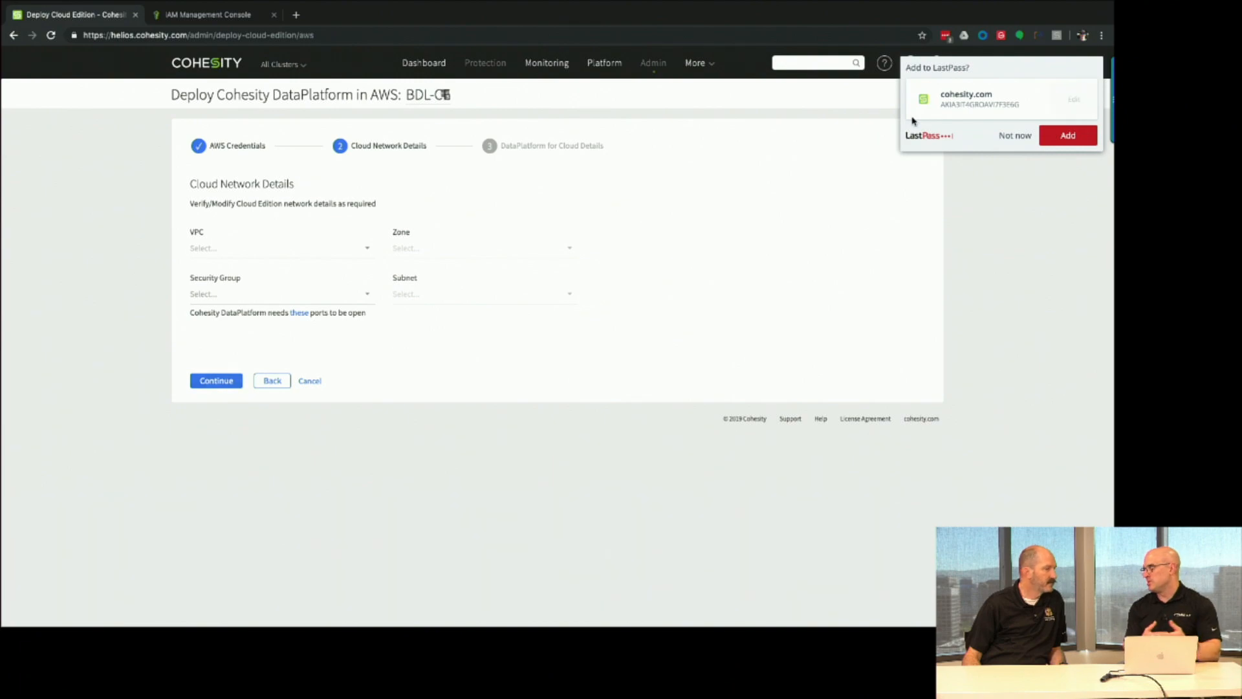
Choose the TAG Lab VPC, zone us-west-1a and the TAB Lab SG security group.
left_click(1005, 140)
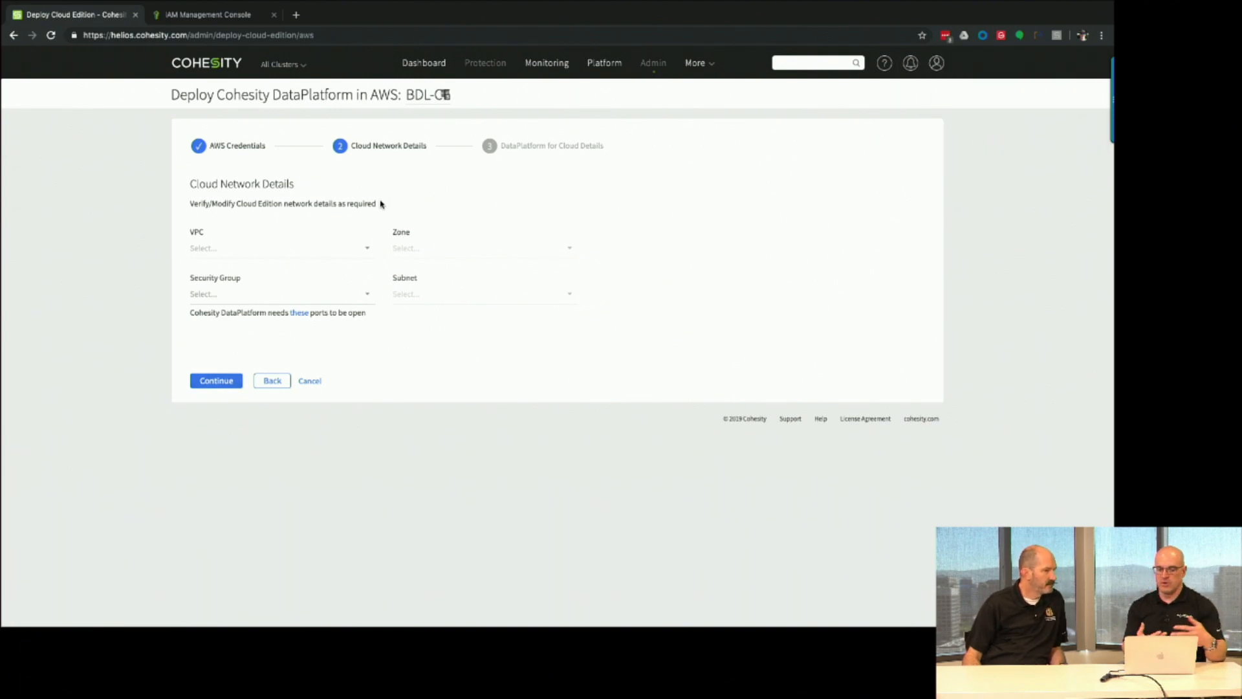
left_click(295, 252)
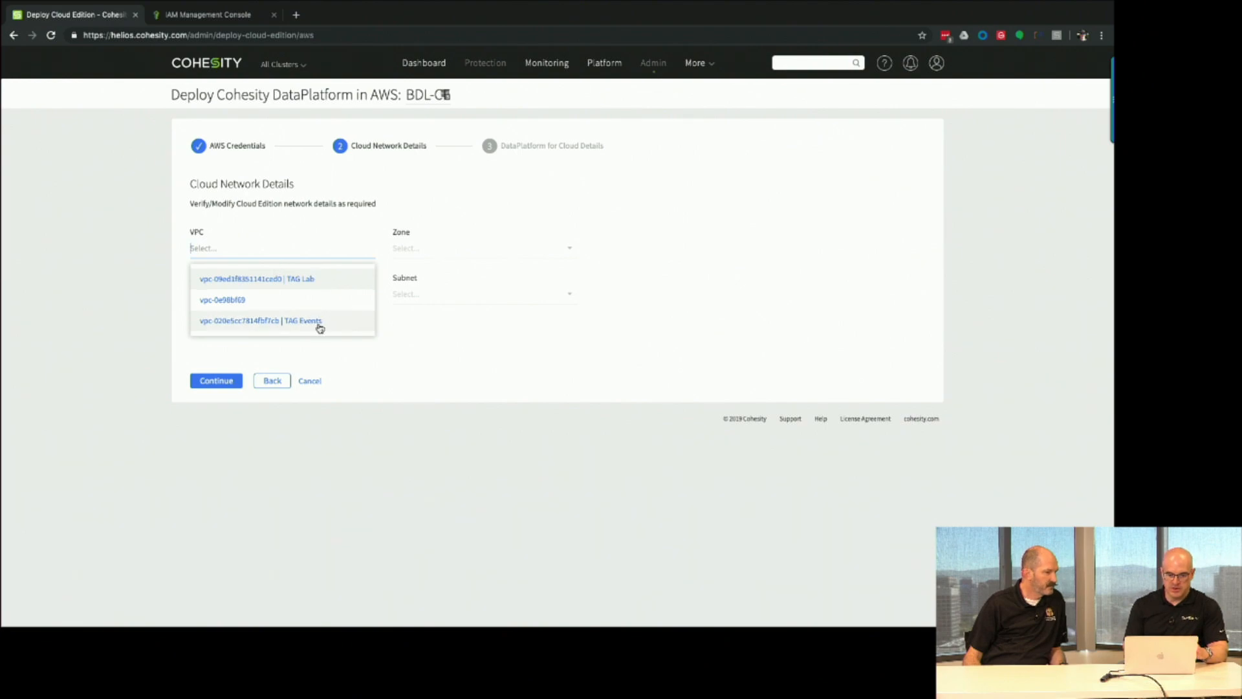
left_click(299, 287)
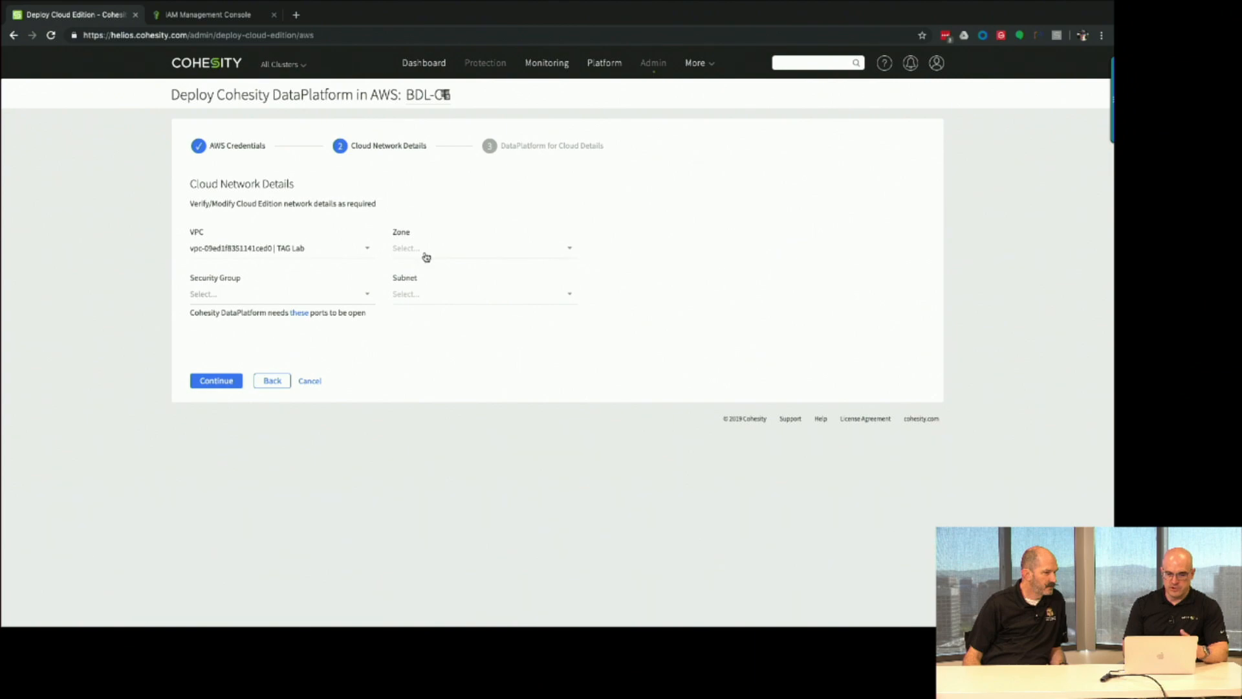
left_click(449, 251)
left_click(443, 282)
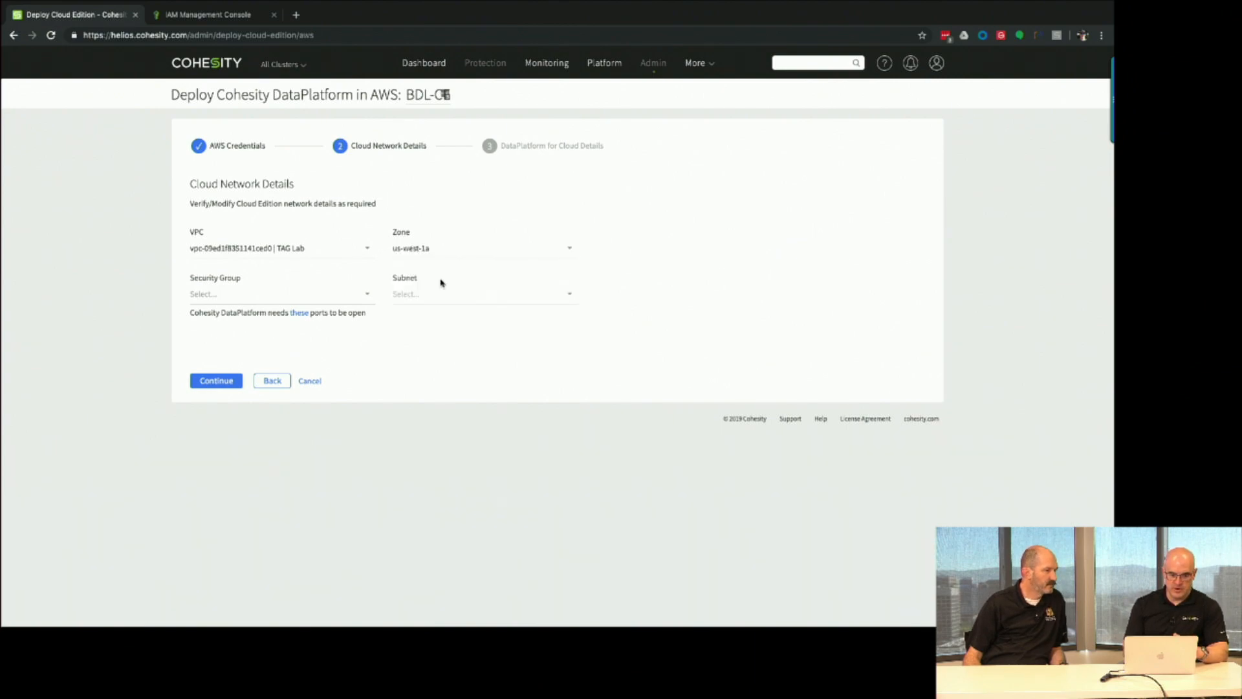
left_click(313, 298)
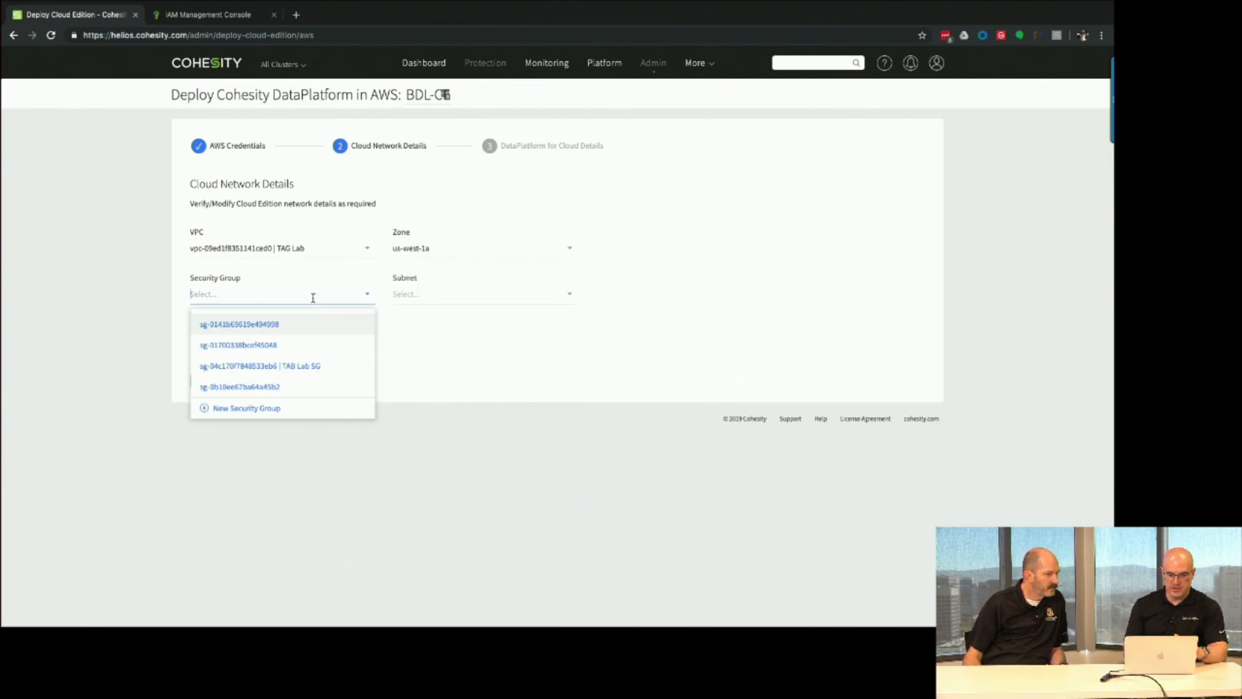
left_click(312, 367)
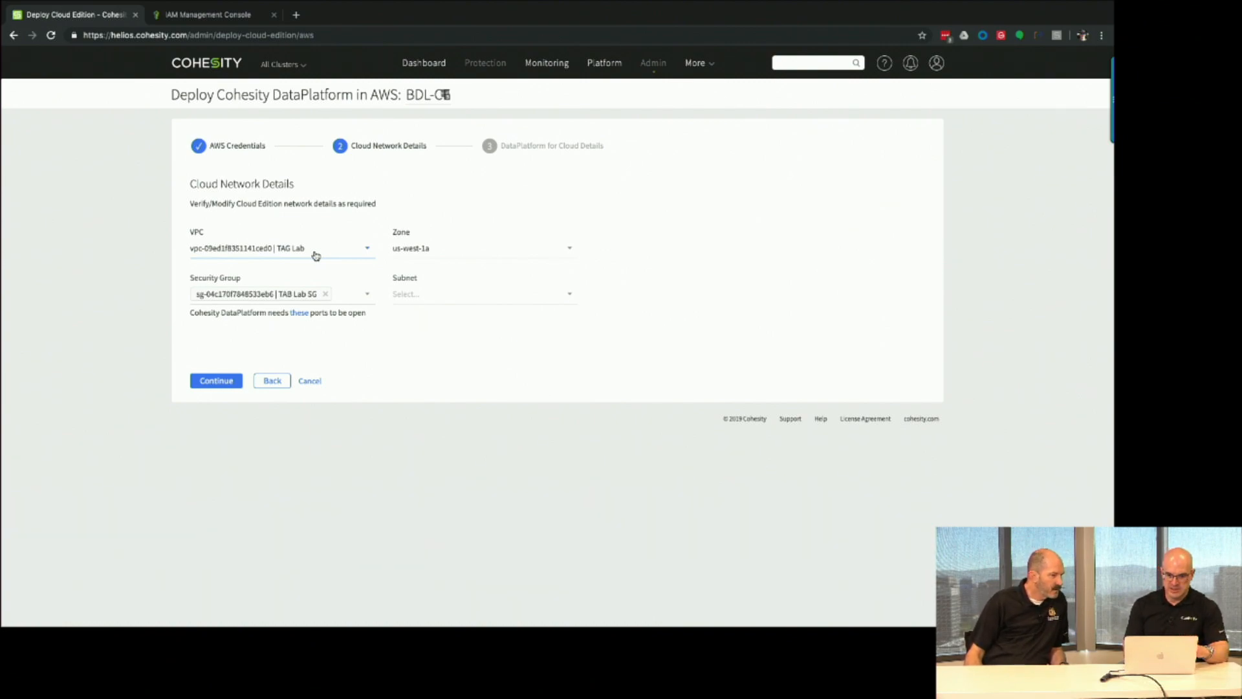
Select the TAG Lab Private subnet and continue to the cluster details step.
left_click(439, 297)
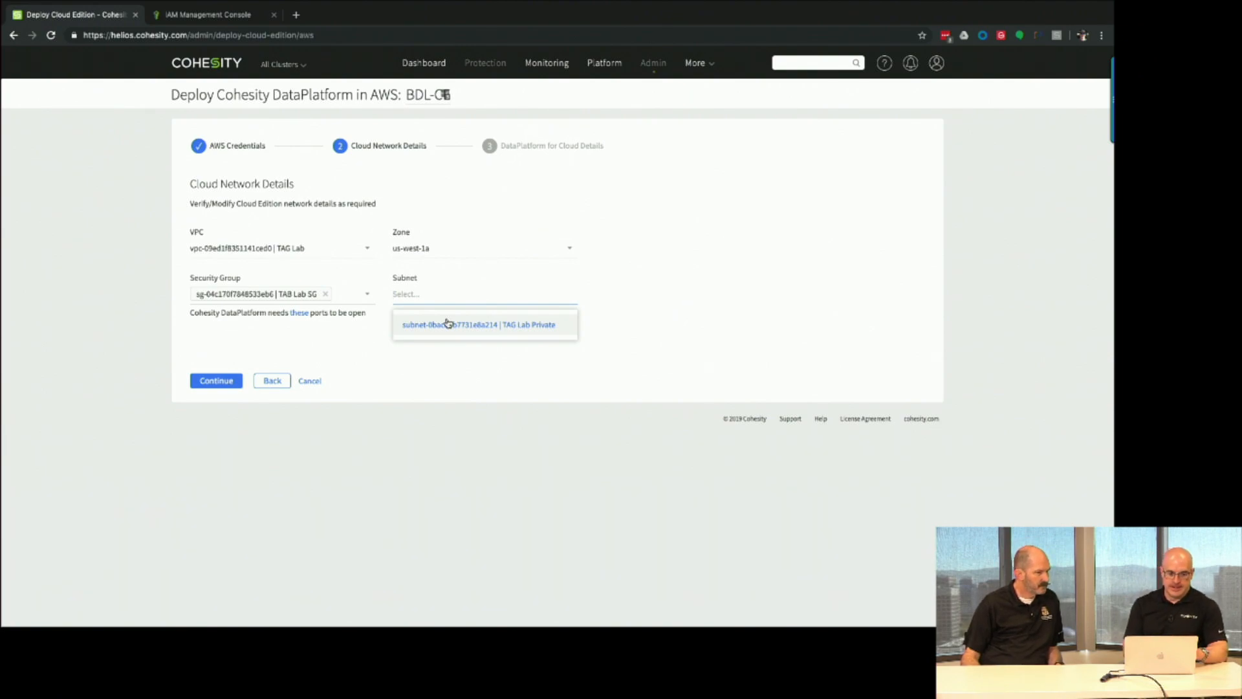
left_click(447, 323)
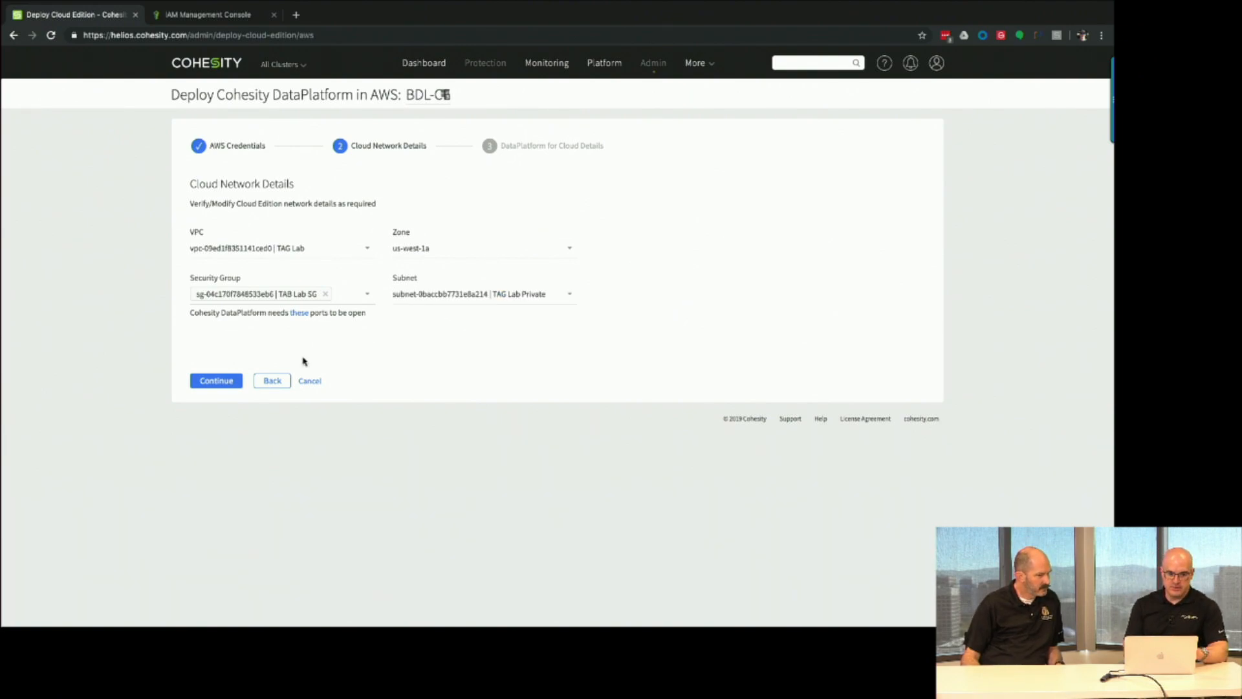
left_click(216, 380)
left_click(255, 240)
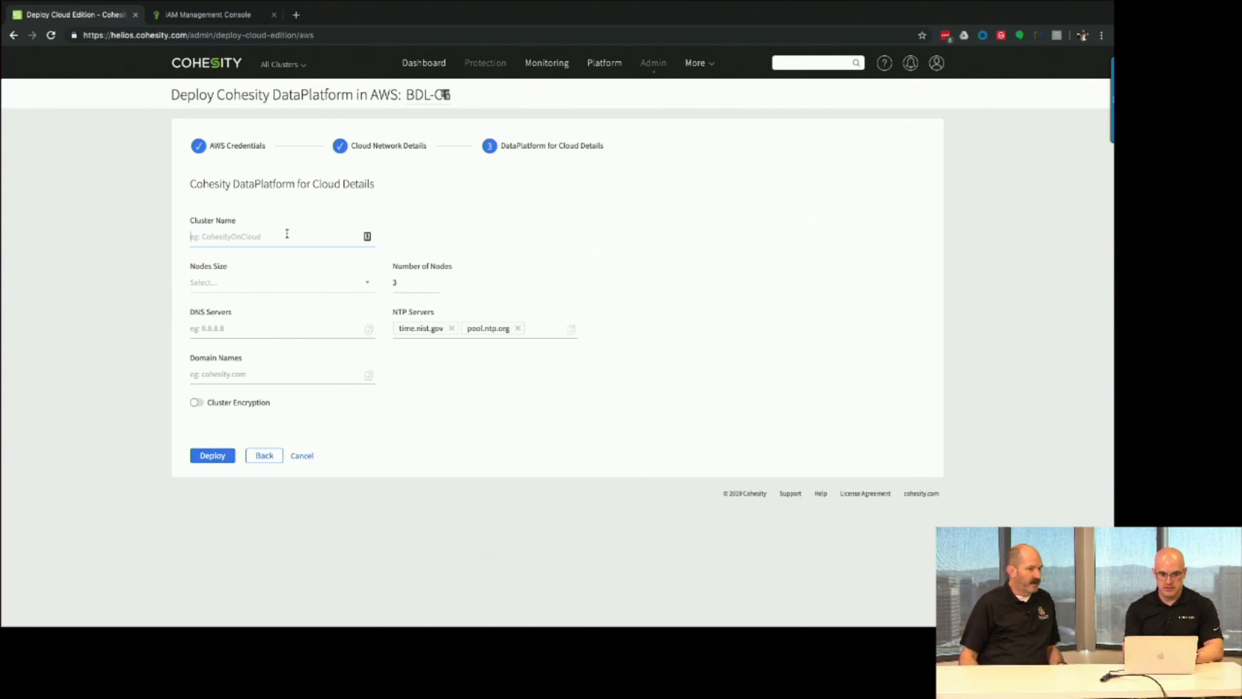
Name the cluster BDL-CE with Small(2TB) node size and 3 nodes.
type("BDL-CE")
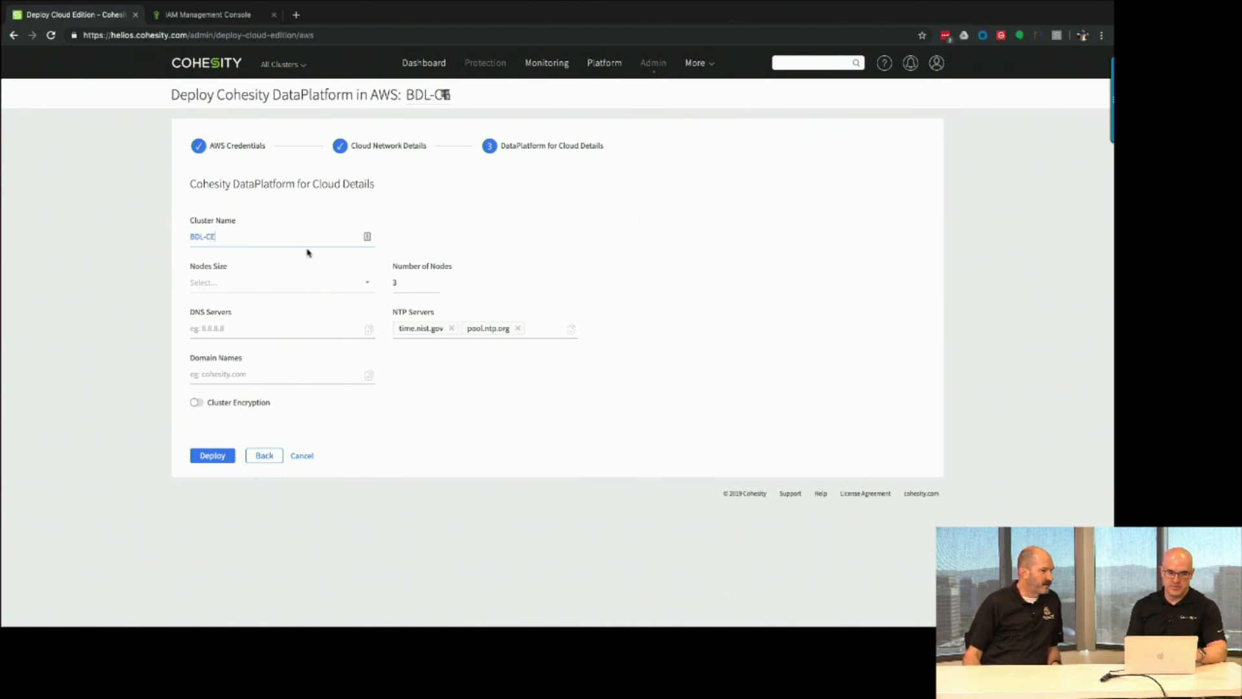
left_click(259, 289)
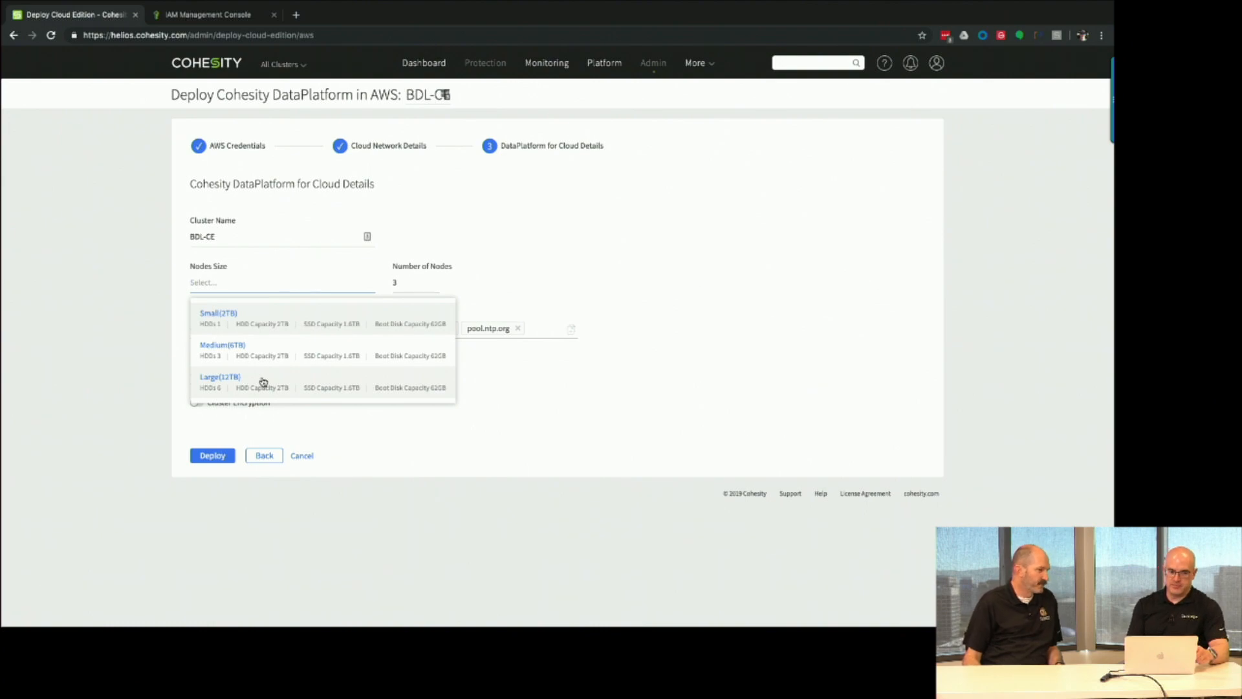
left_click(547, 279)
left_click(355, 286)
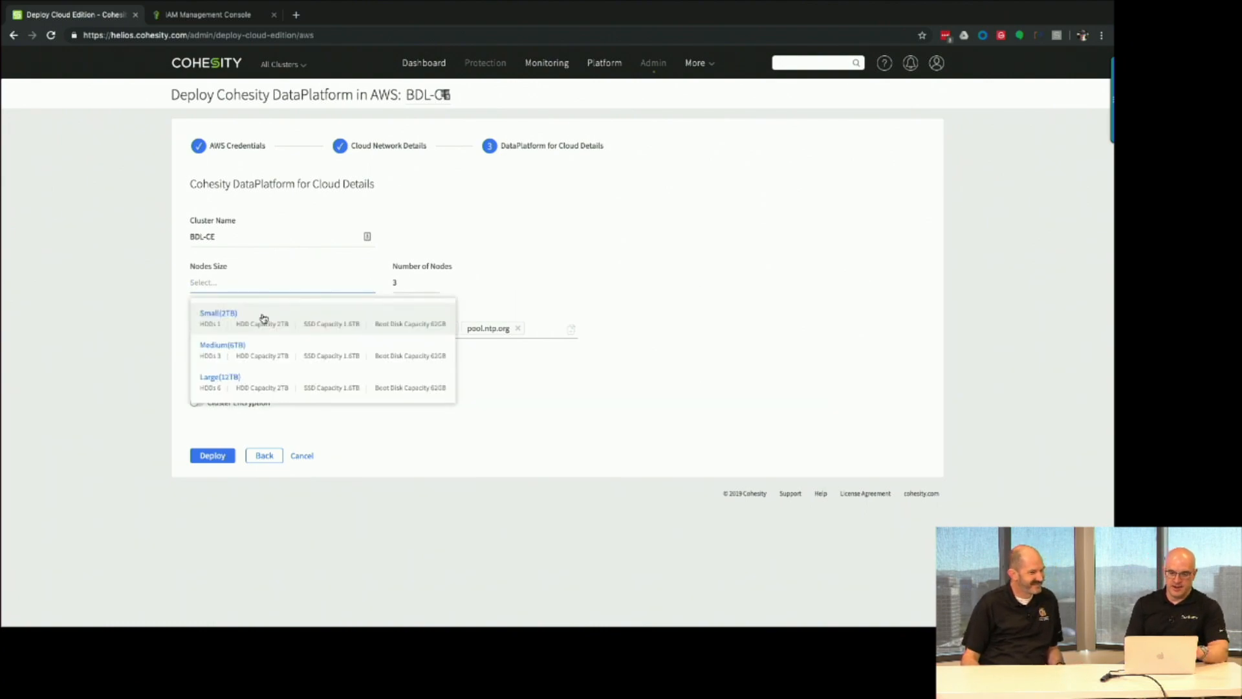
left_click(264, 319)
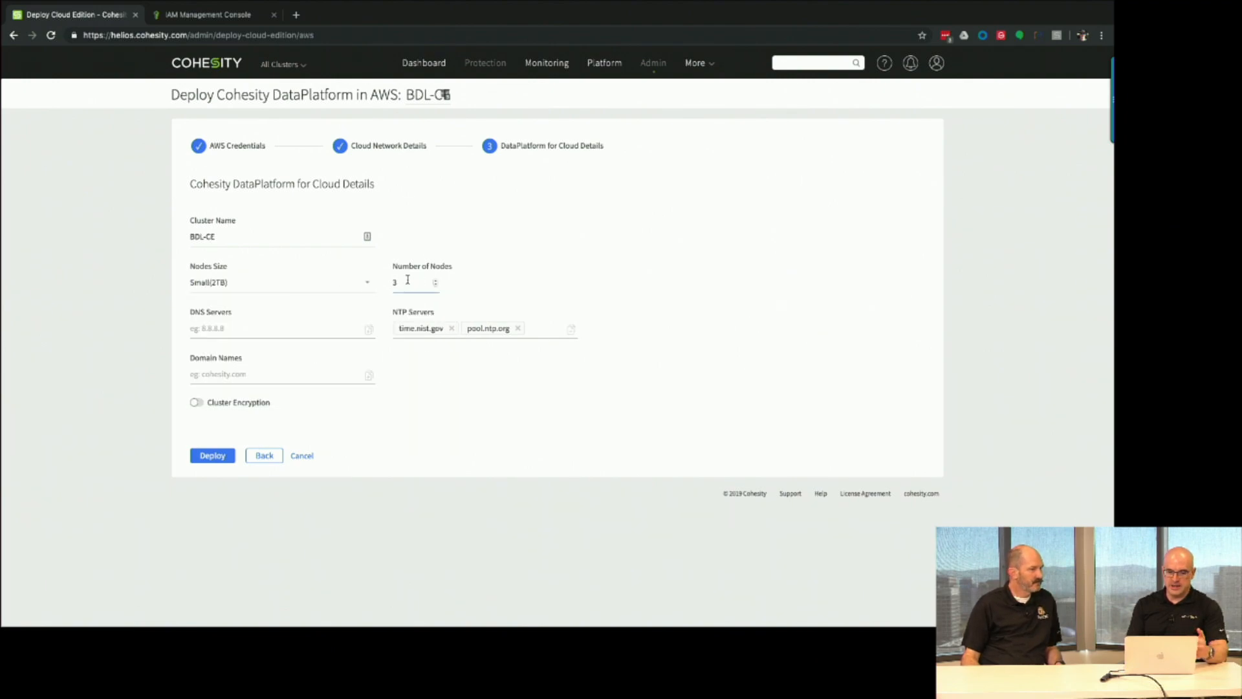
left_click(428, 284)
left_click(436, 285)
left_click(435, 285)
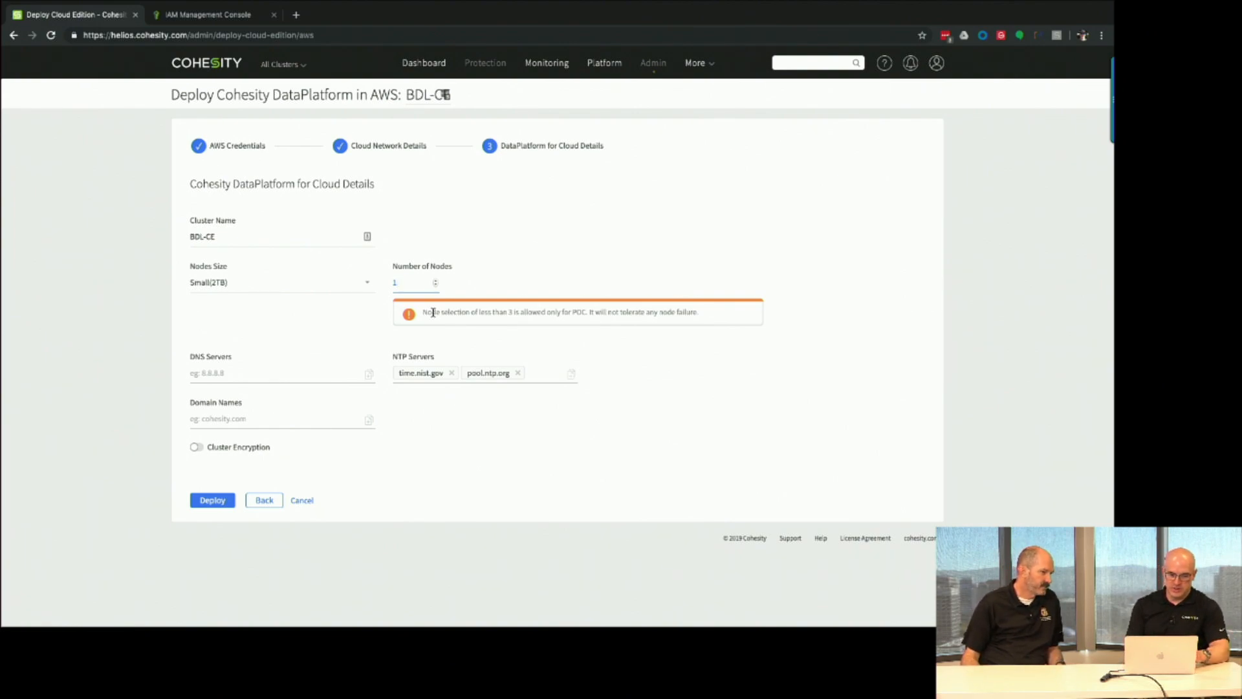
key("BackSpace")
type("3")
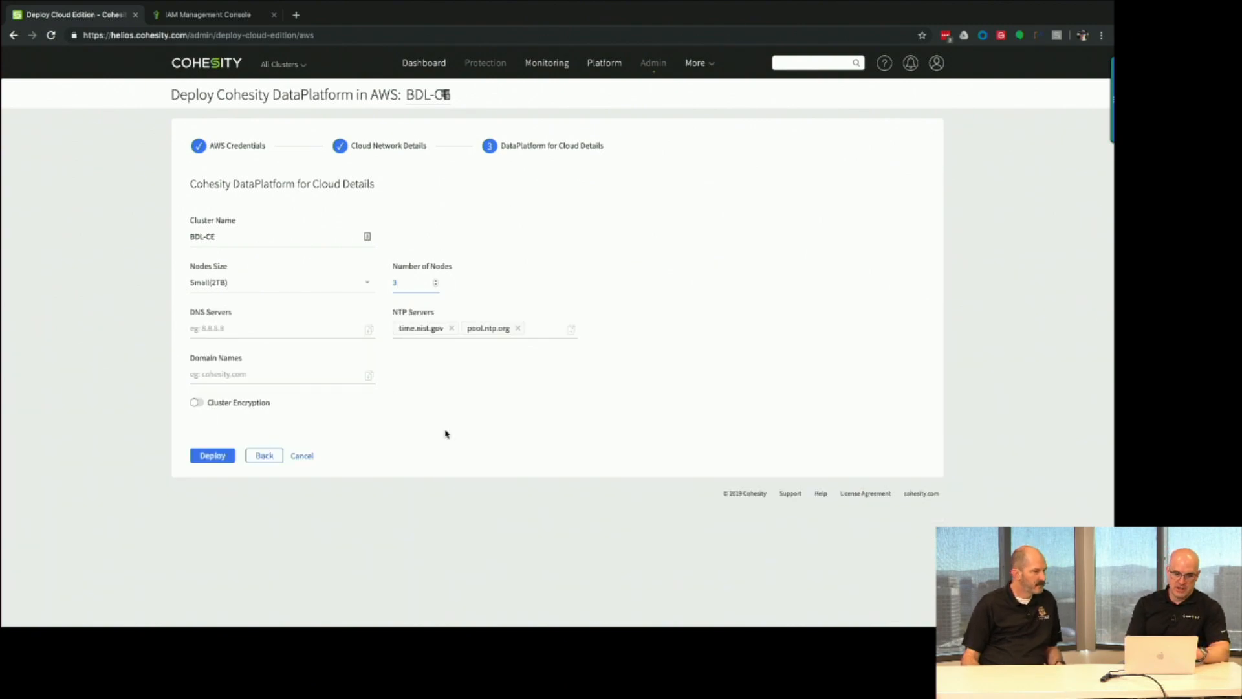
Add DNS 8.8.8.8, drop pool.ntp.org, add domain lab.cohesity.xyz, and deploy as BDLCE.
left_click(255, 327)
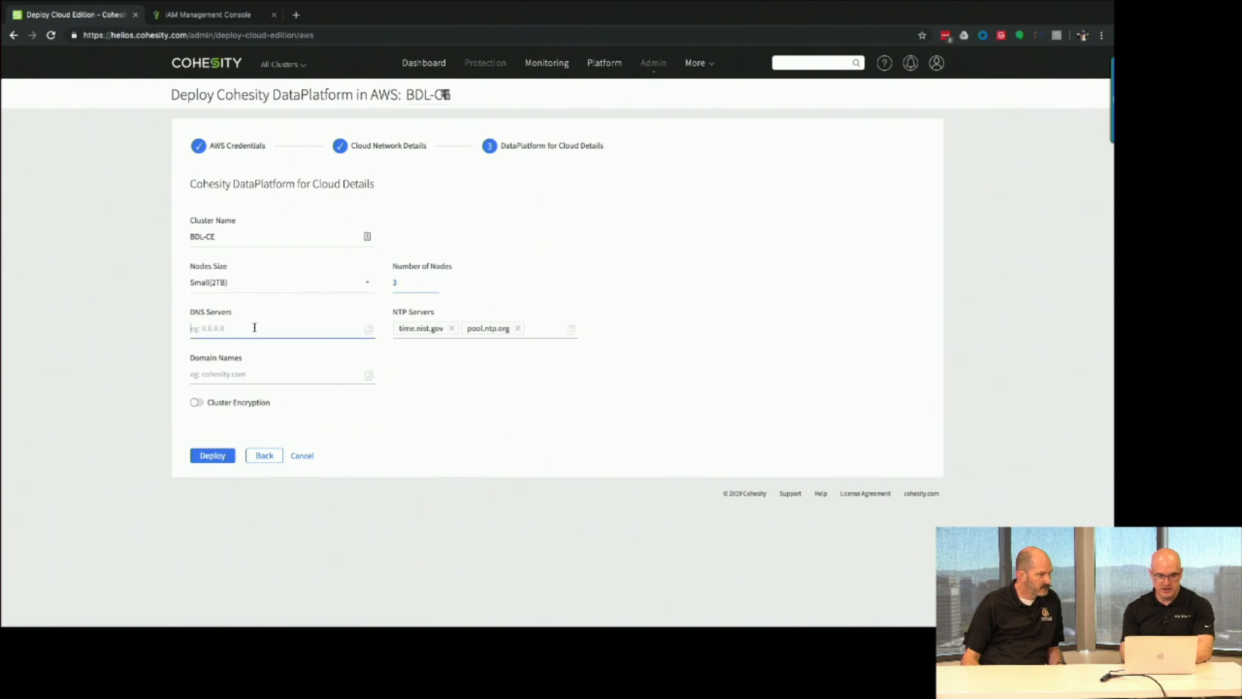
type("8.8.8.8")
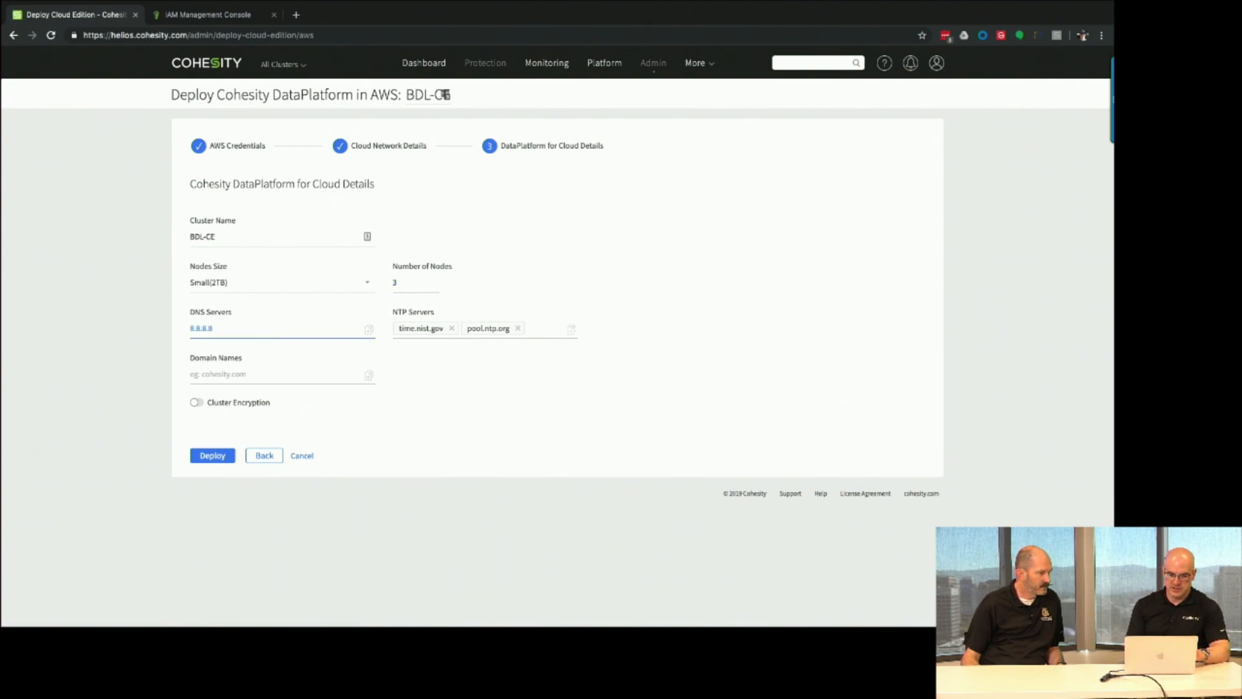
left_click(518, 329)
left_click(265, 379)
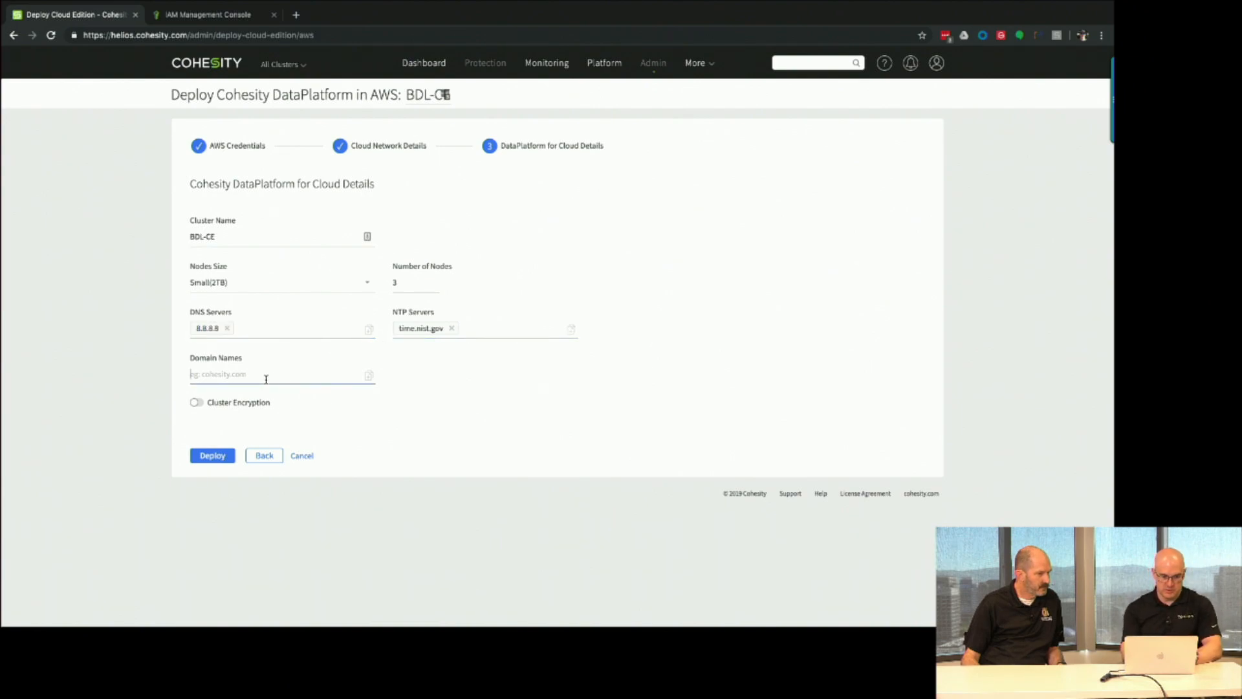
type("lab.cohesity.xyz")
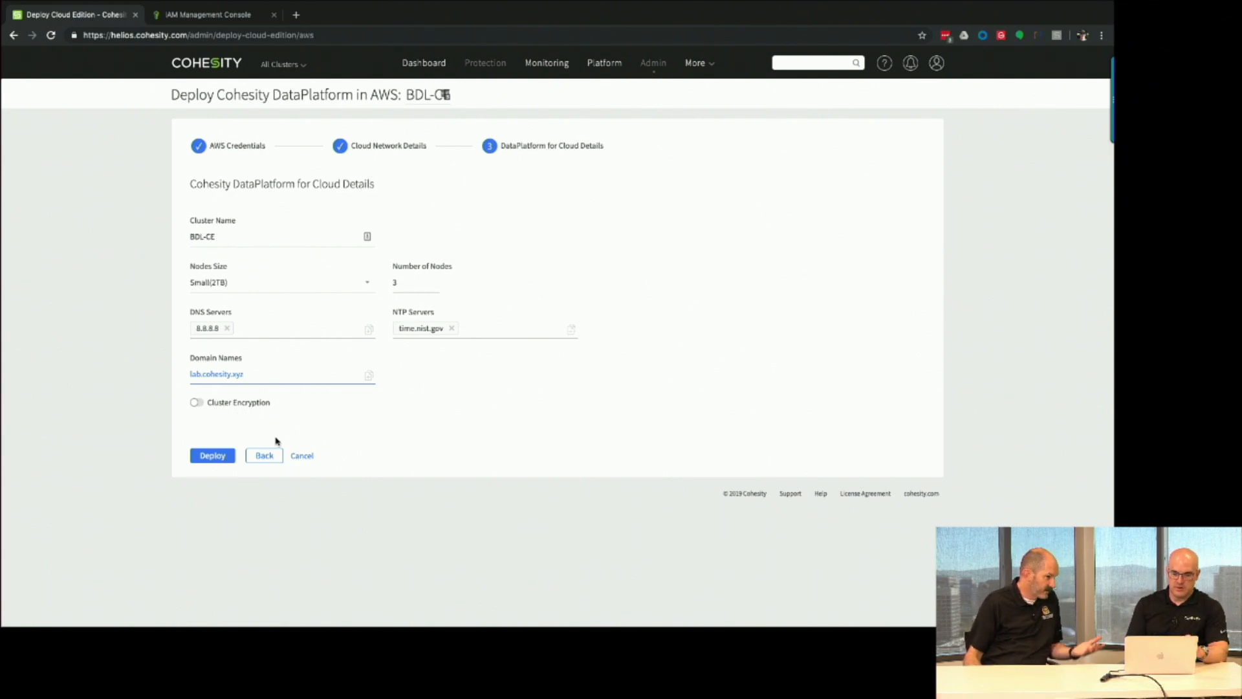
left_click(208, 456)
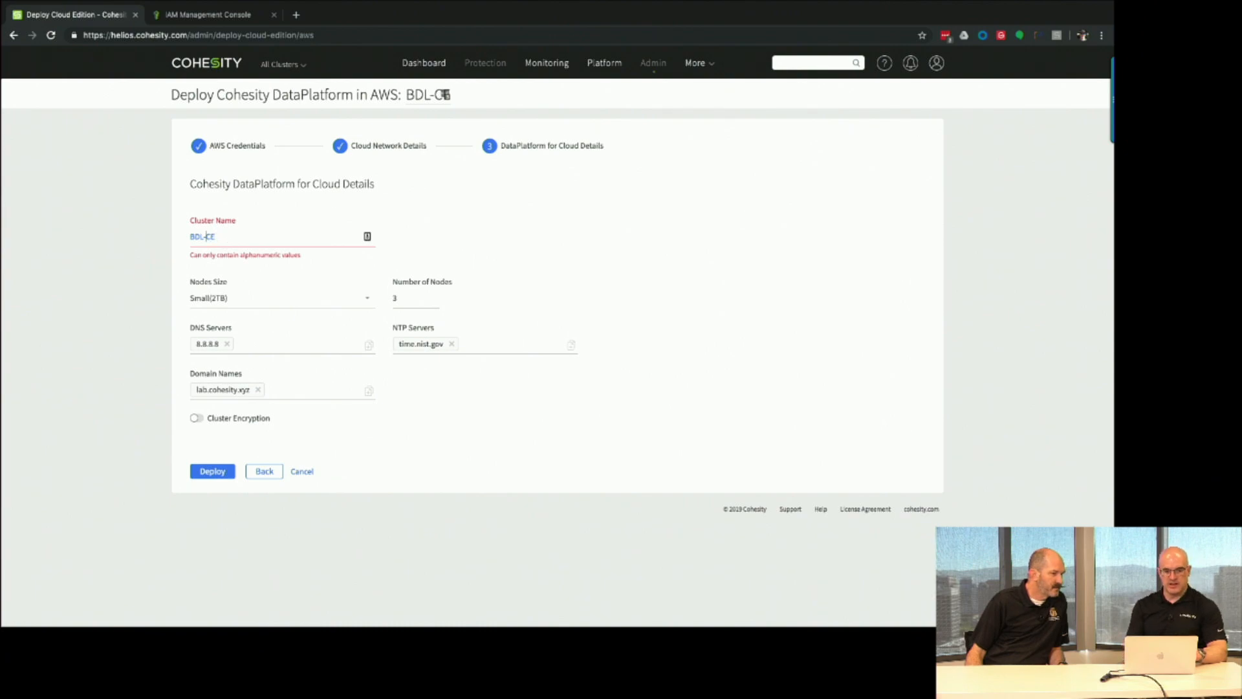
key("BackSpace")
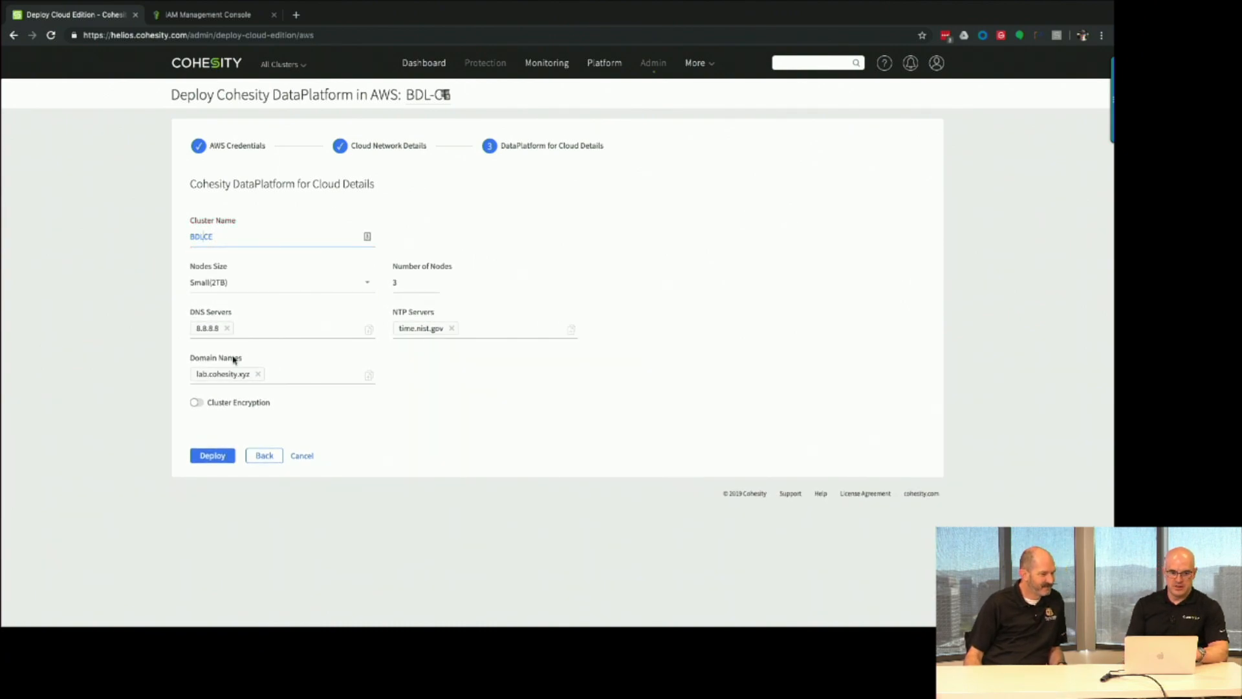
left_click(213, 456)
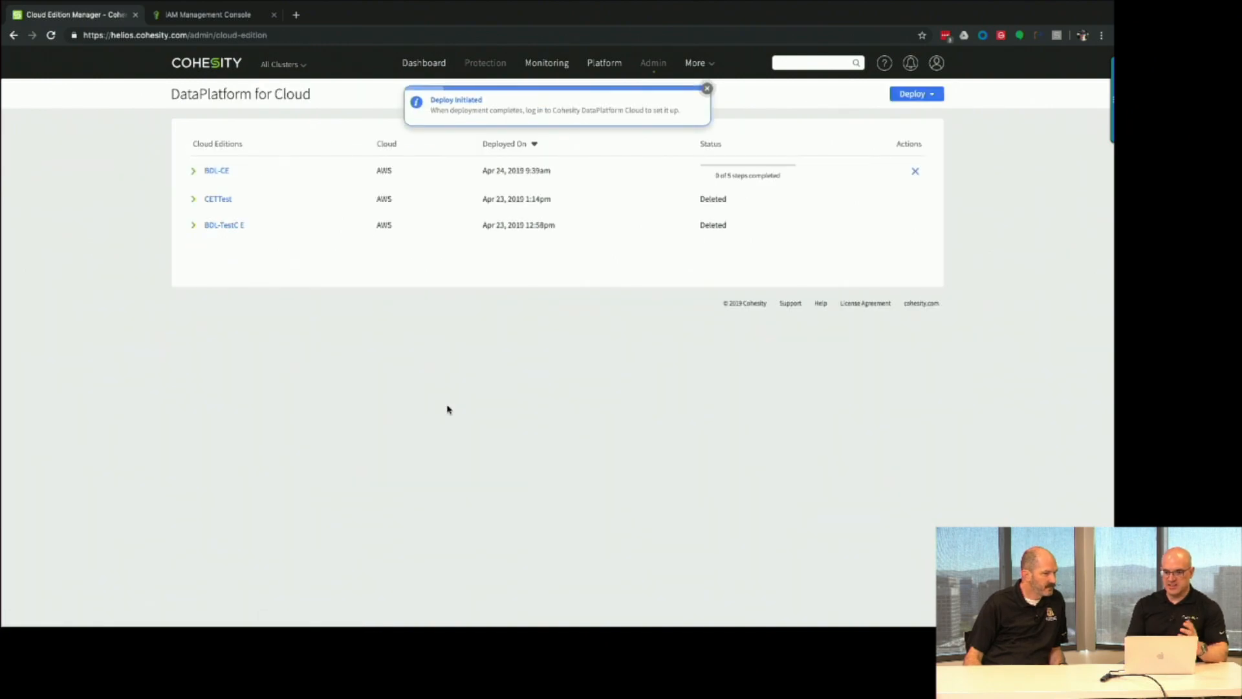
Dismiss the deploy notice and expand BDL-CE to check its task progress.
left_click(708, 89)
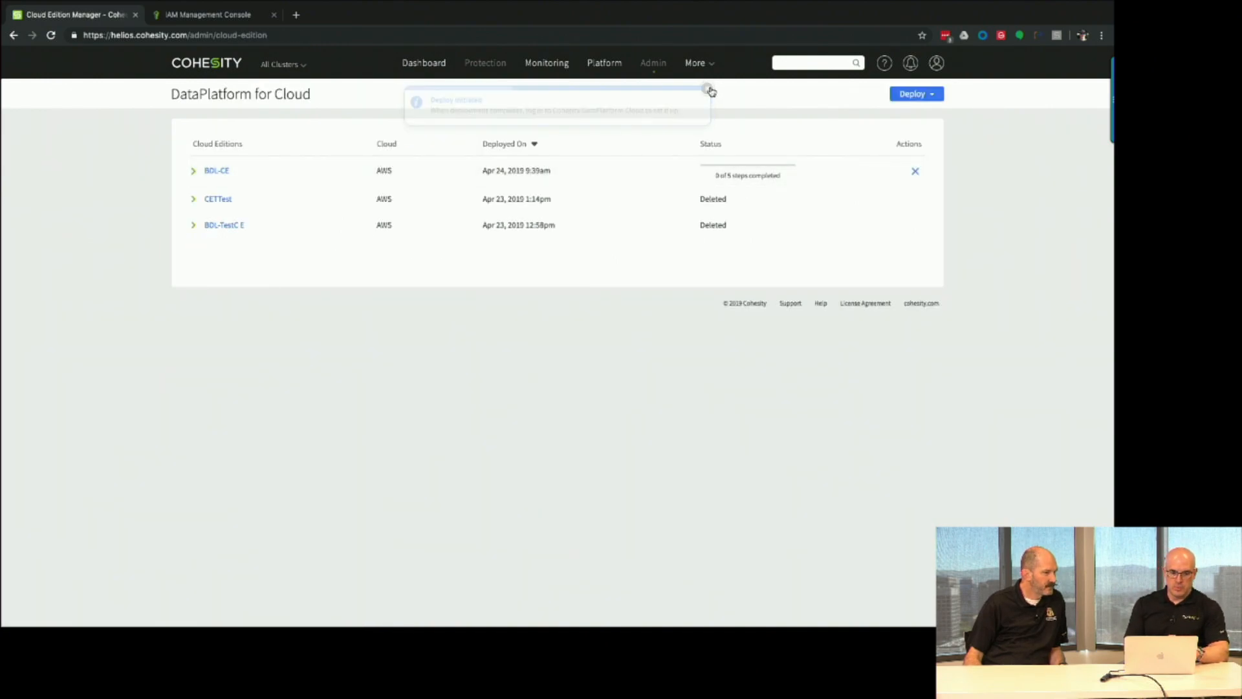
left_click(194, 172)
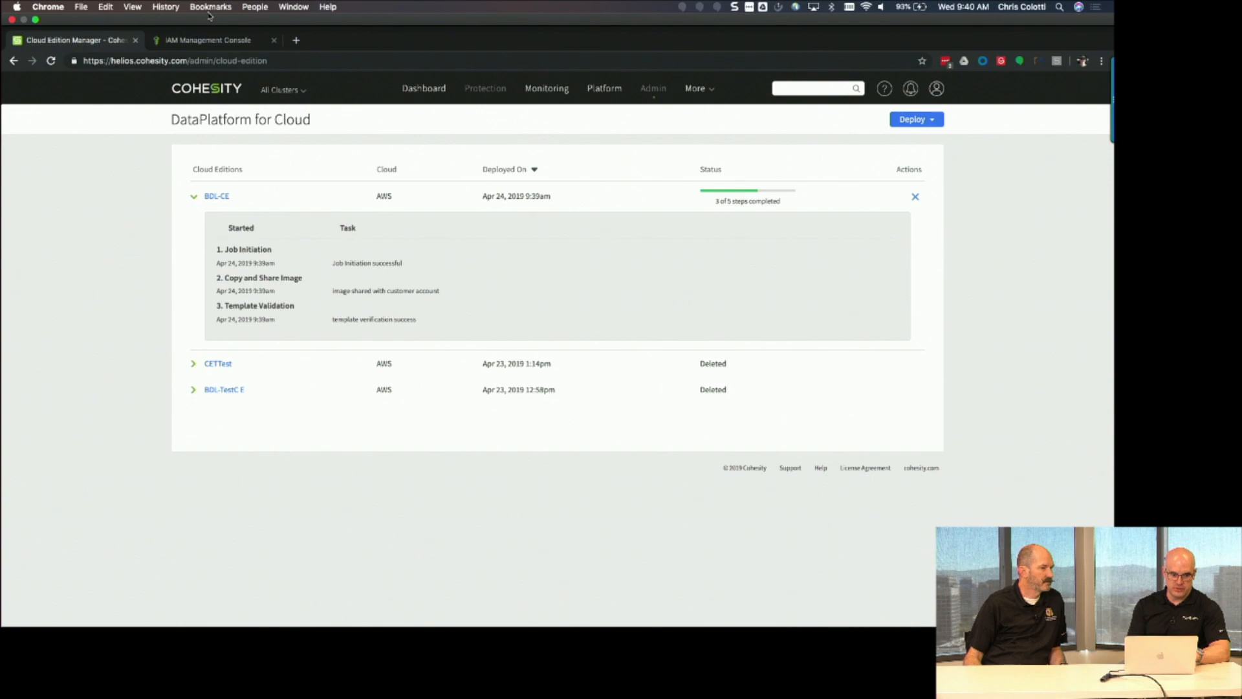
left_click(174, 43)
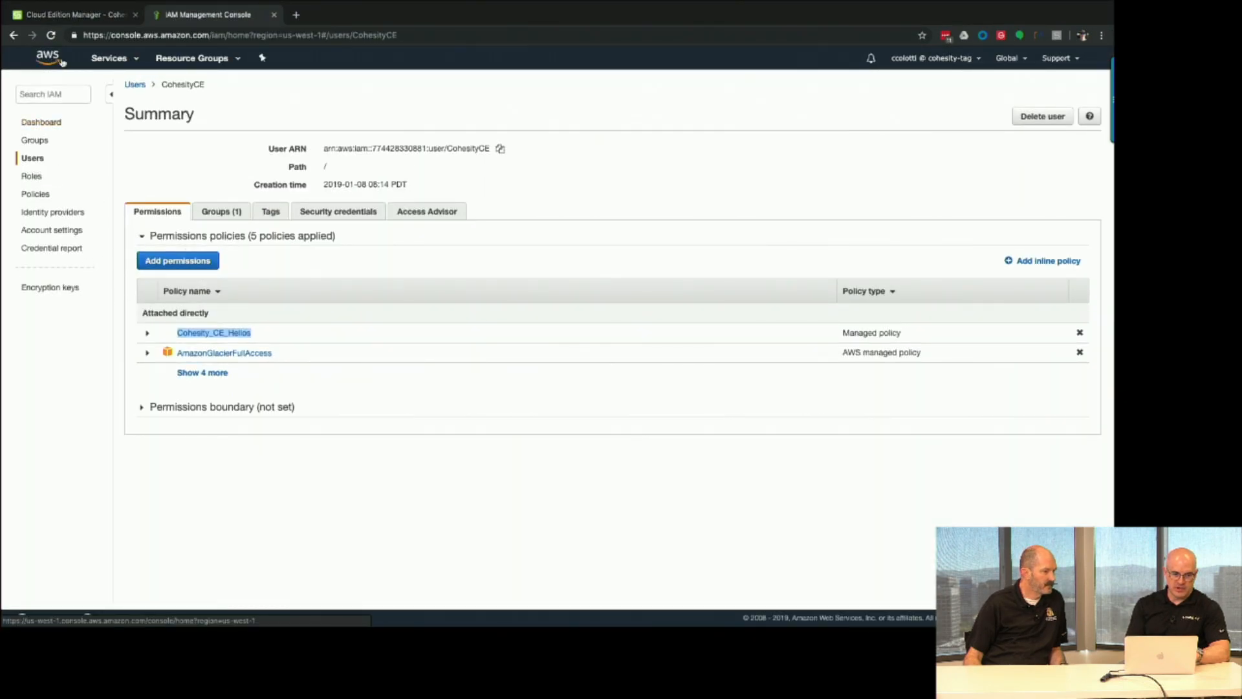
Review the BDL-CE CloudFormation stack's resource creation events in AWS.
left_click(108, 58)
left_click(61, 167)
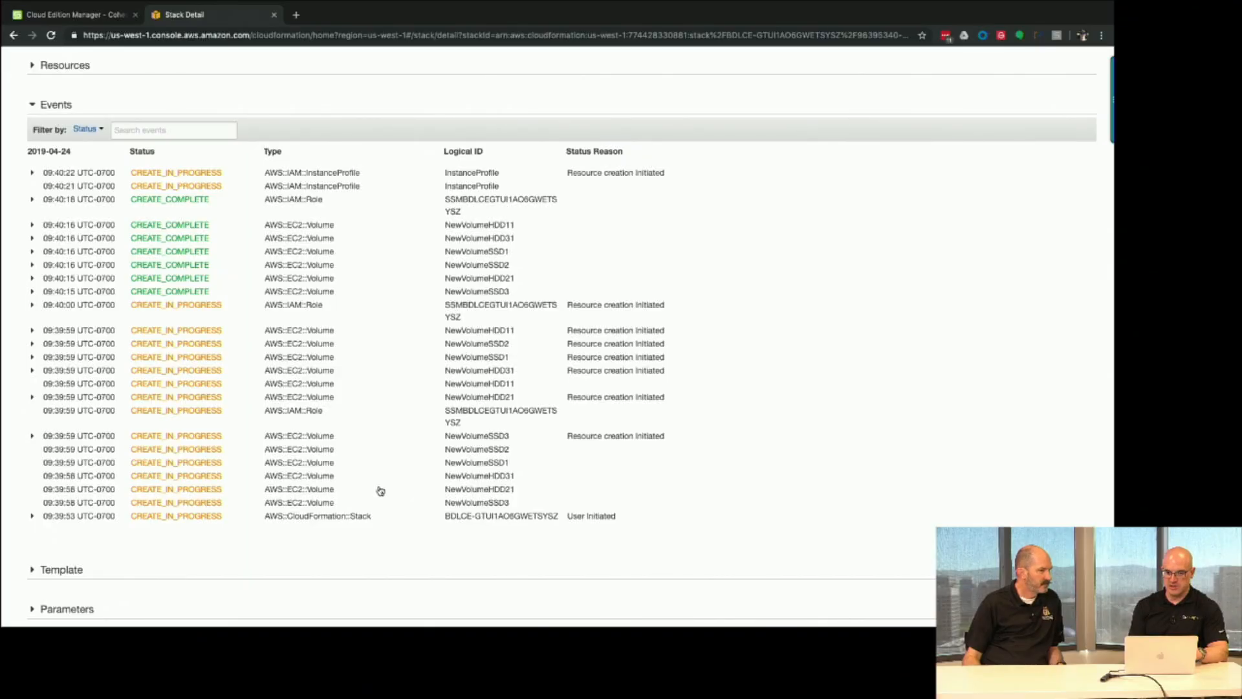
left_click(61, 16)
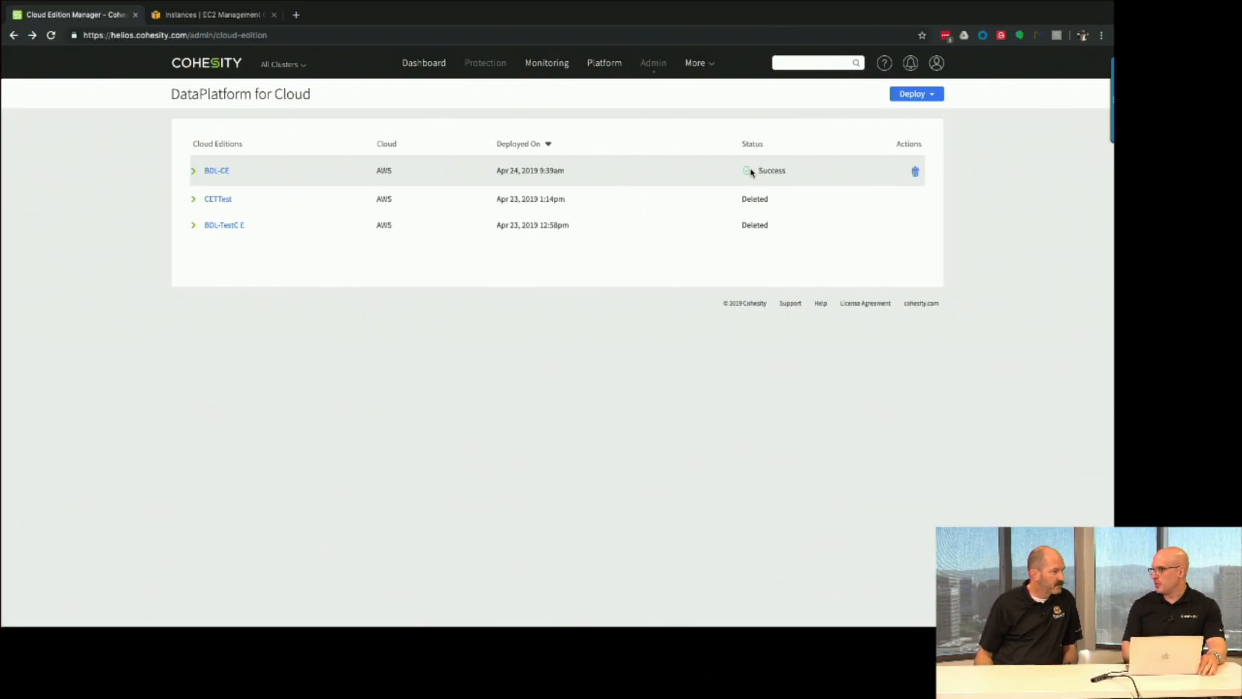
Read the BDL-CE deployment log to confirm the deployment succeeded.
left_click(192, 172)
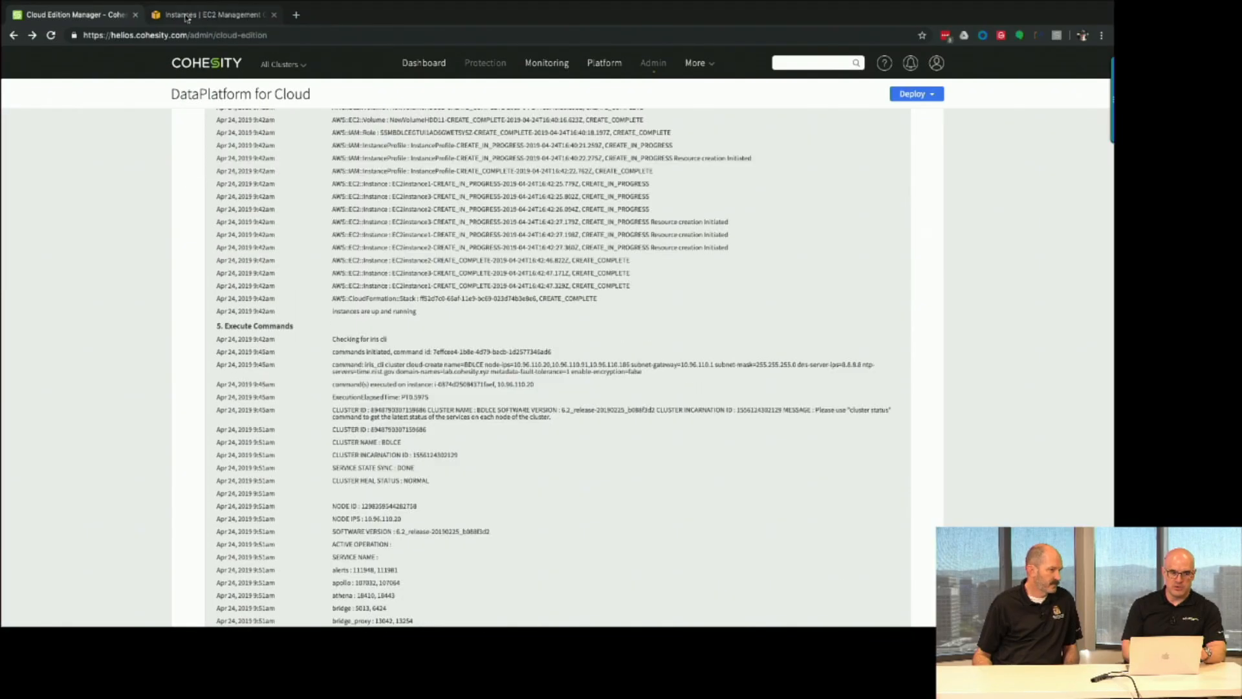
left_click(207, 17)
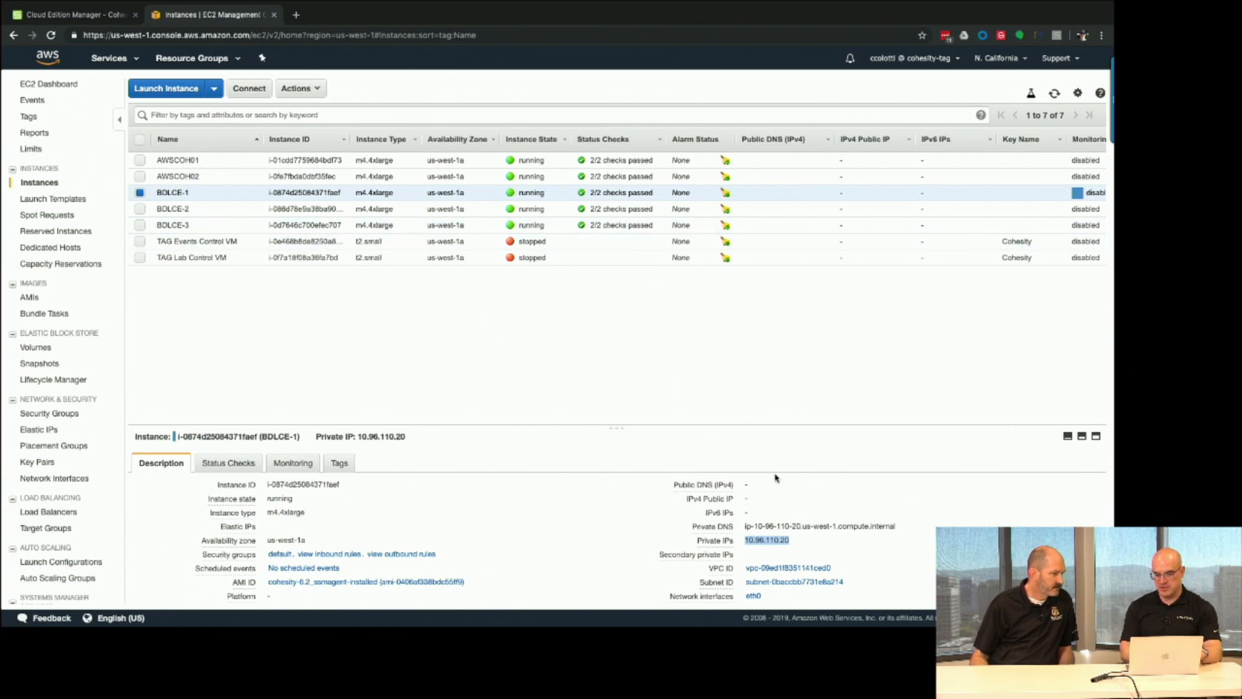
Open BDLCE-1's private IP 10.96.110.20 in a new browser tab.
left_click(799, 543)
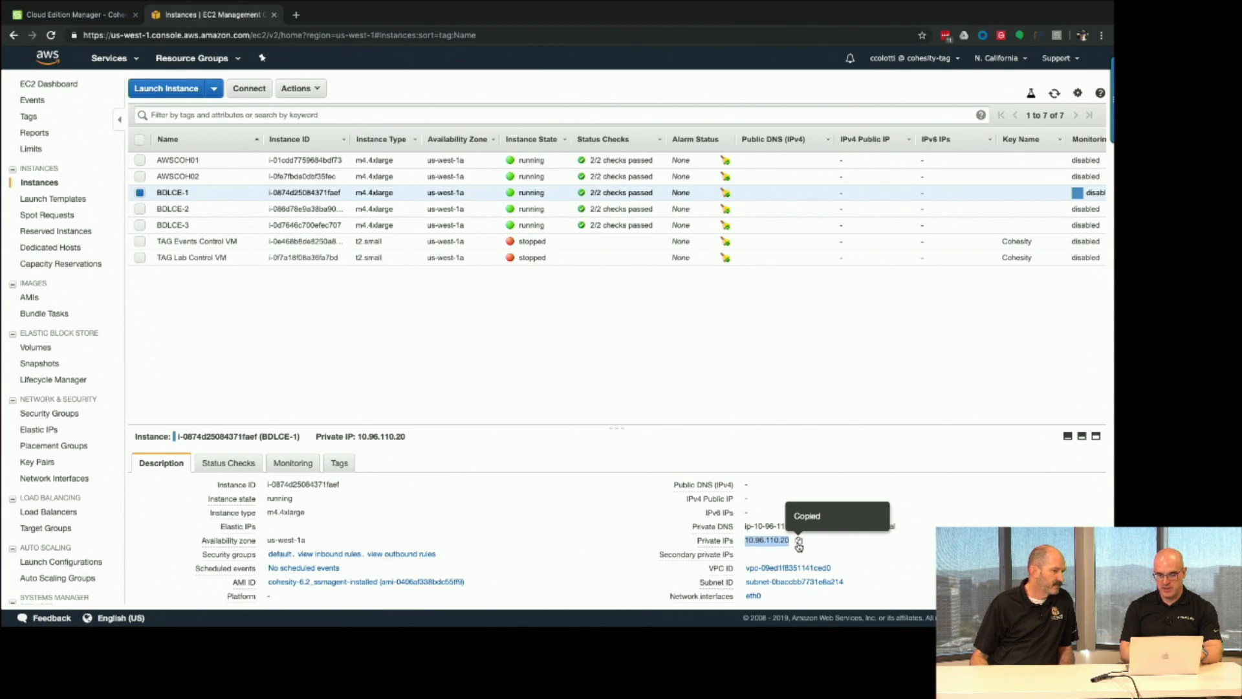
left_click(296, 14)
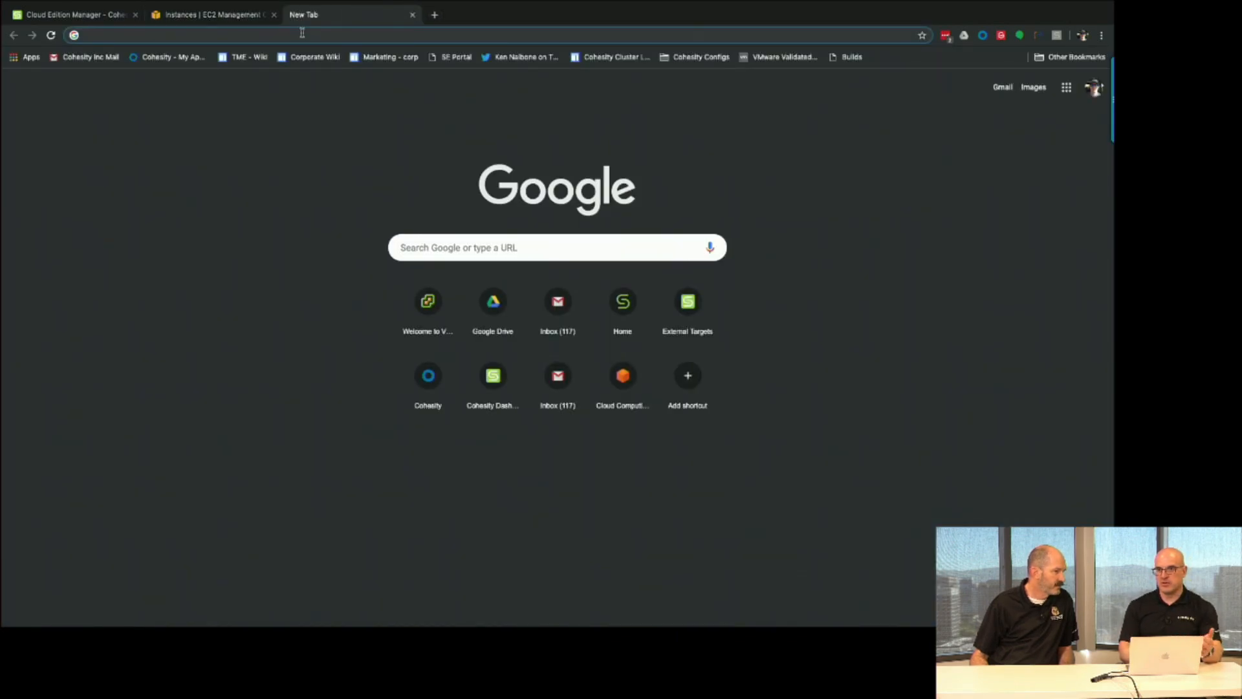
key("super+v")
key("Return")
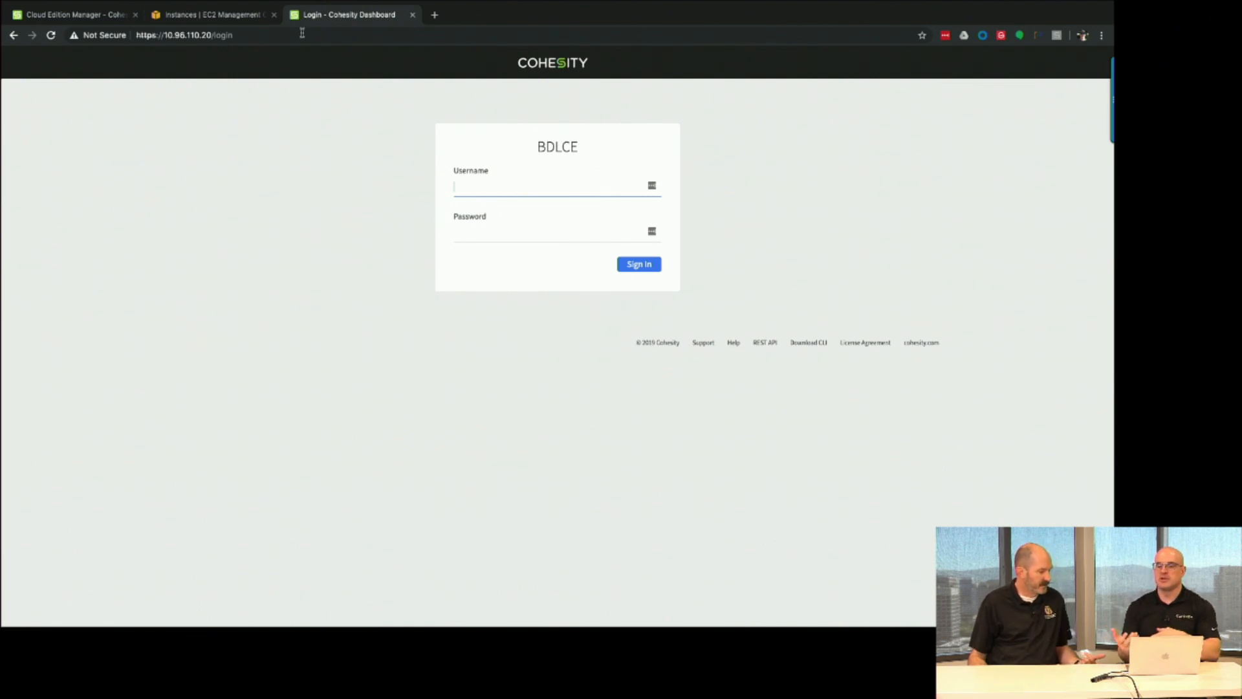
Sign in to the BDLCE cluster with the admin credentials and decline saving the password.
type("admin")
key("Tab")
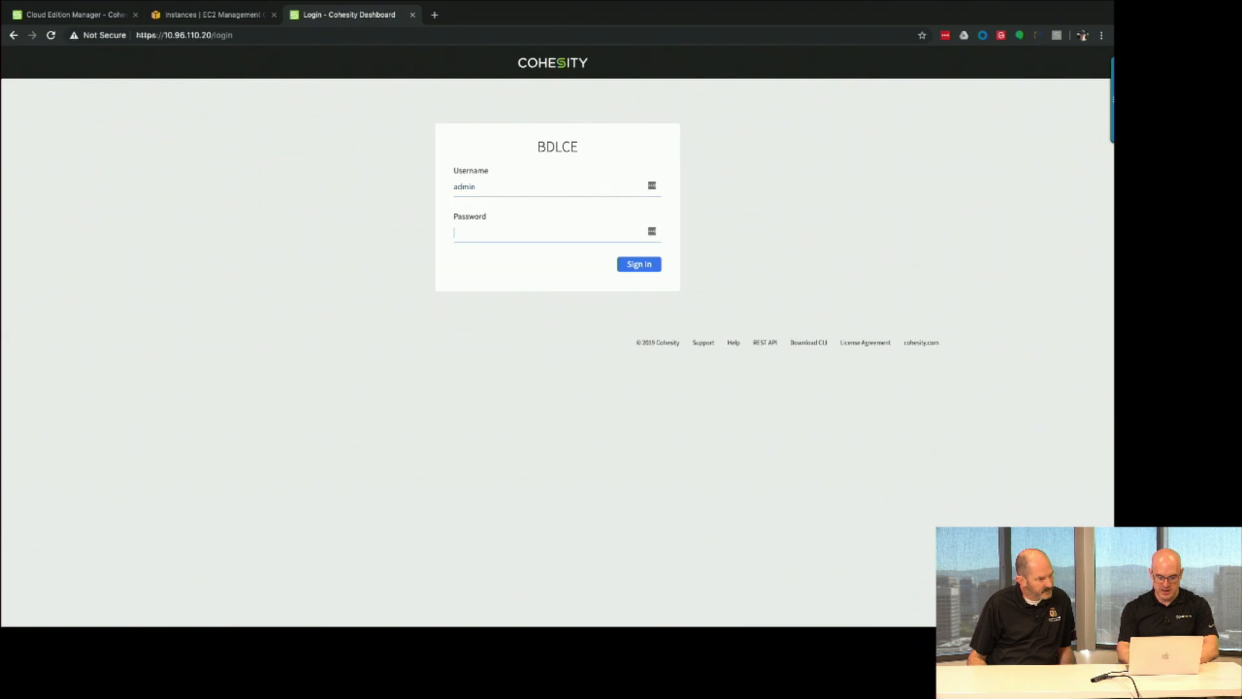
type("admin")
key("Return")
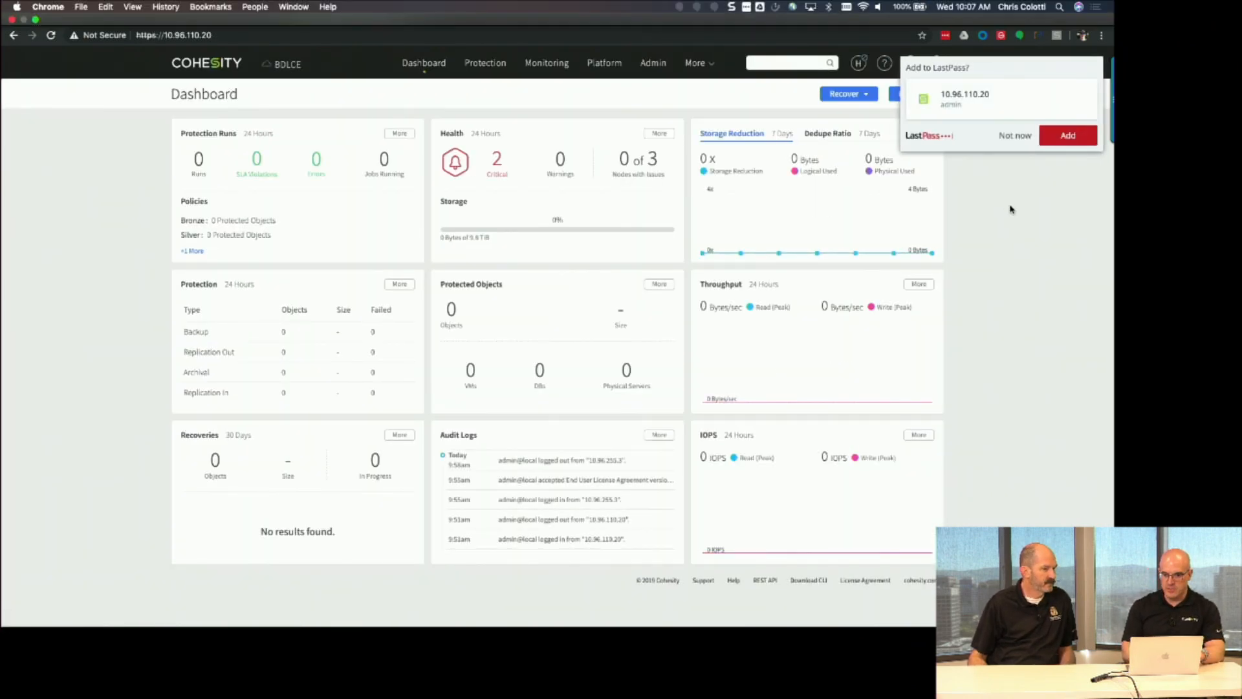
left_click(1004, 137)
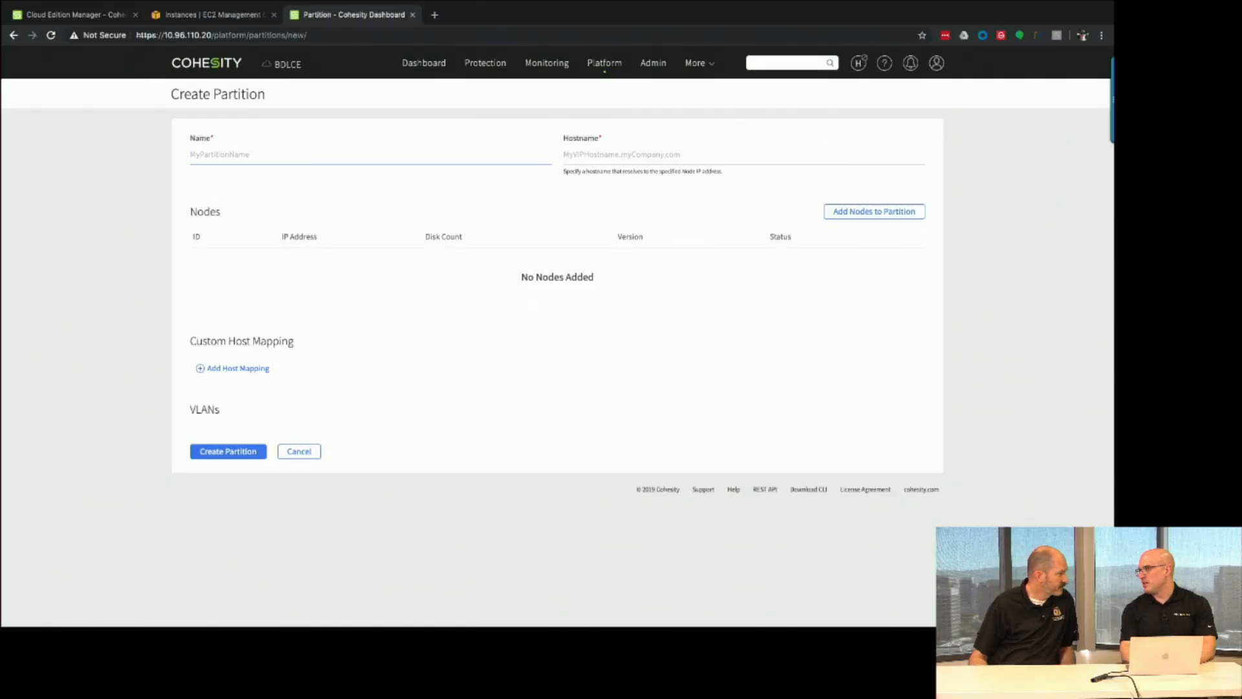
Name the partition DefaultPartition with hostname BDLCE.lab.cohesity.xyz.
type("DafaultPartition")
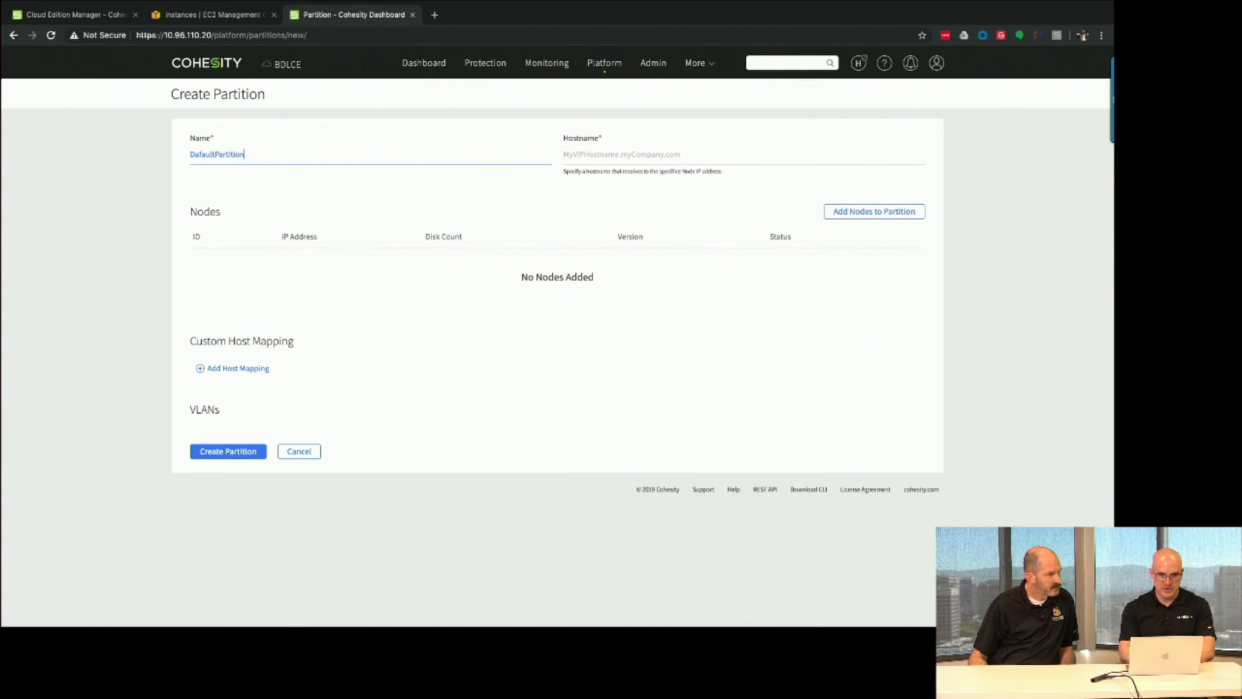
key("Tab")
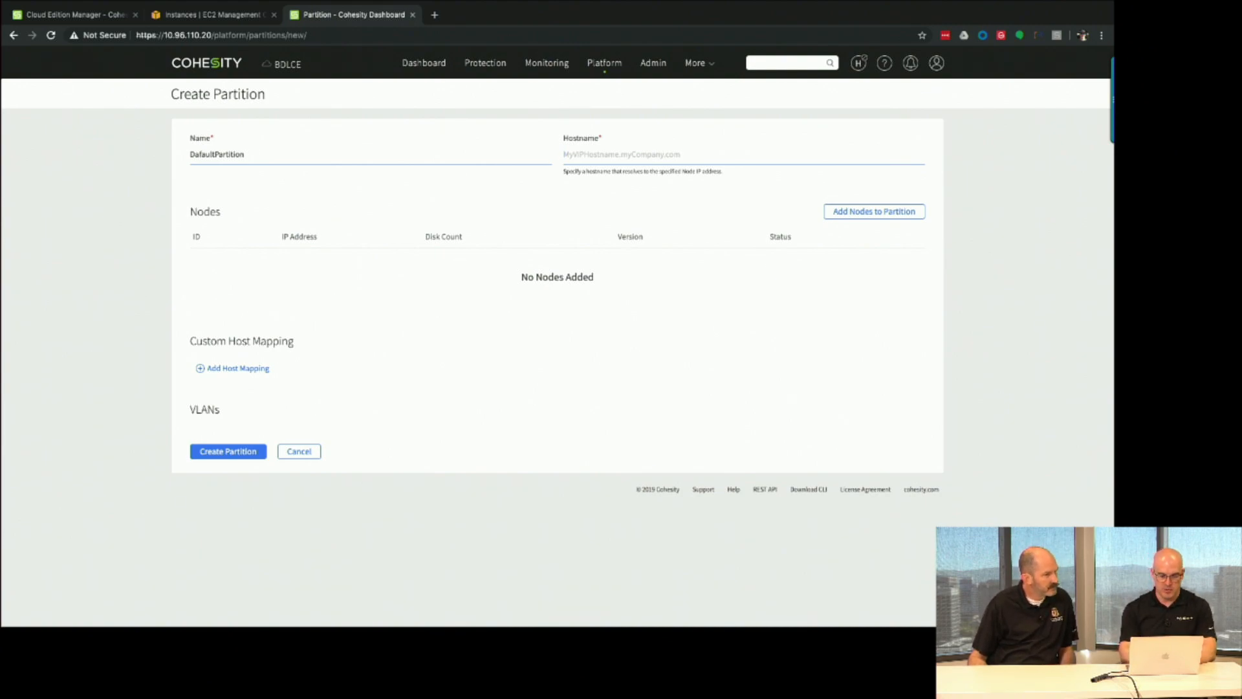
type("BDLCE.lab.cohesity.xyz")
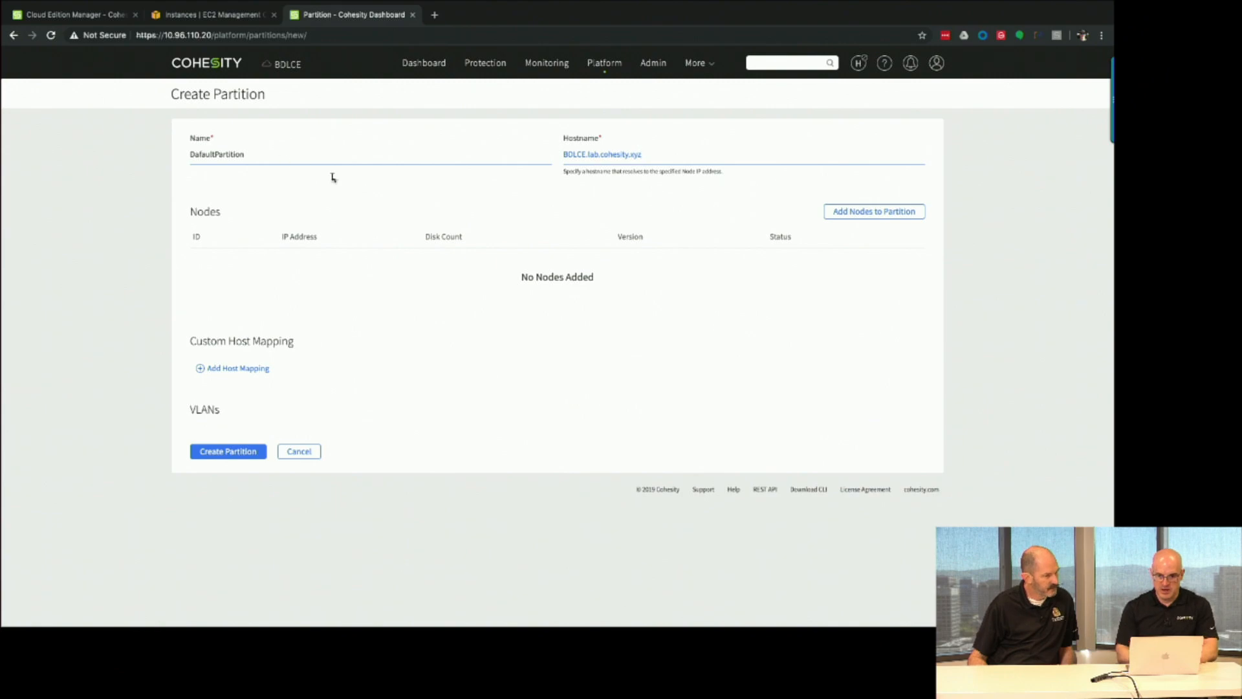
Add all three active nodes to the partition and create it.
left_click(859, 218)
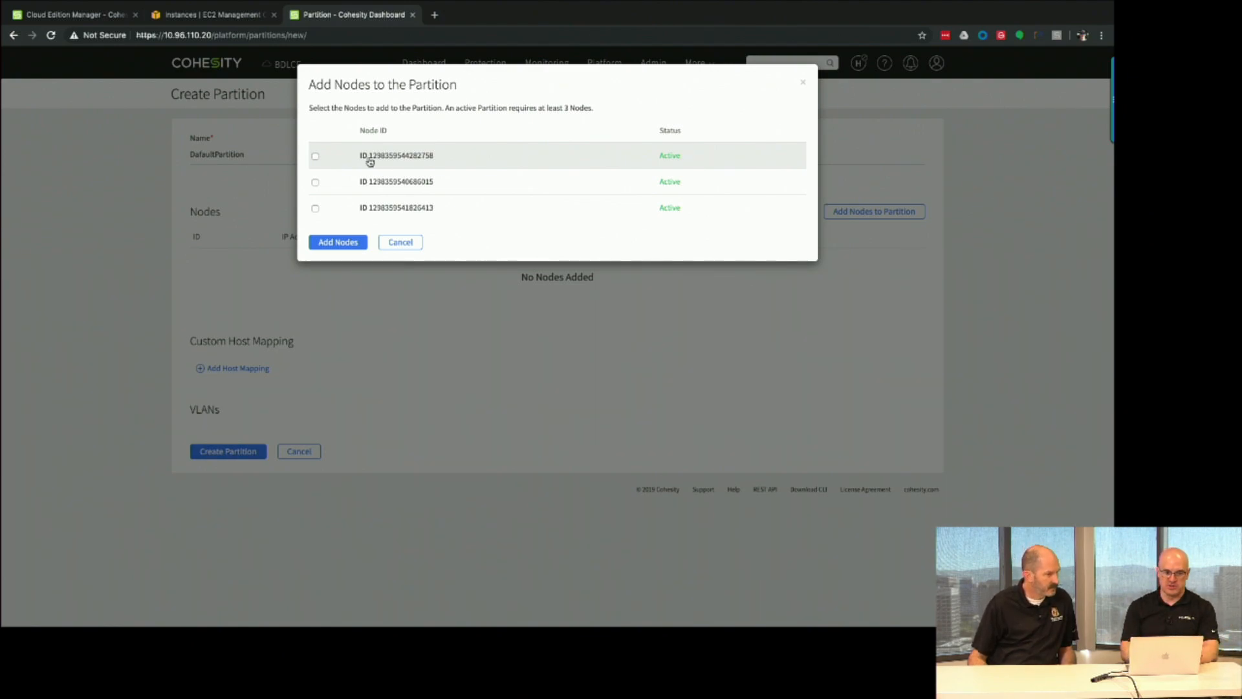
left_click(315, 156)
left_click(315, 182)
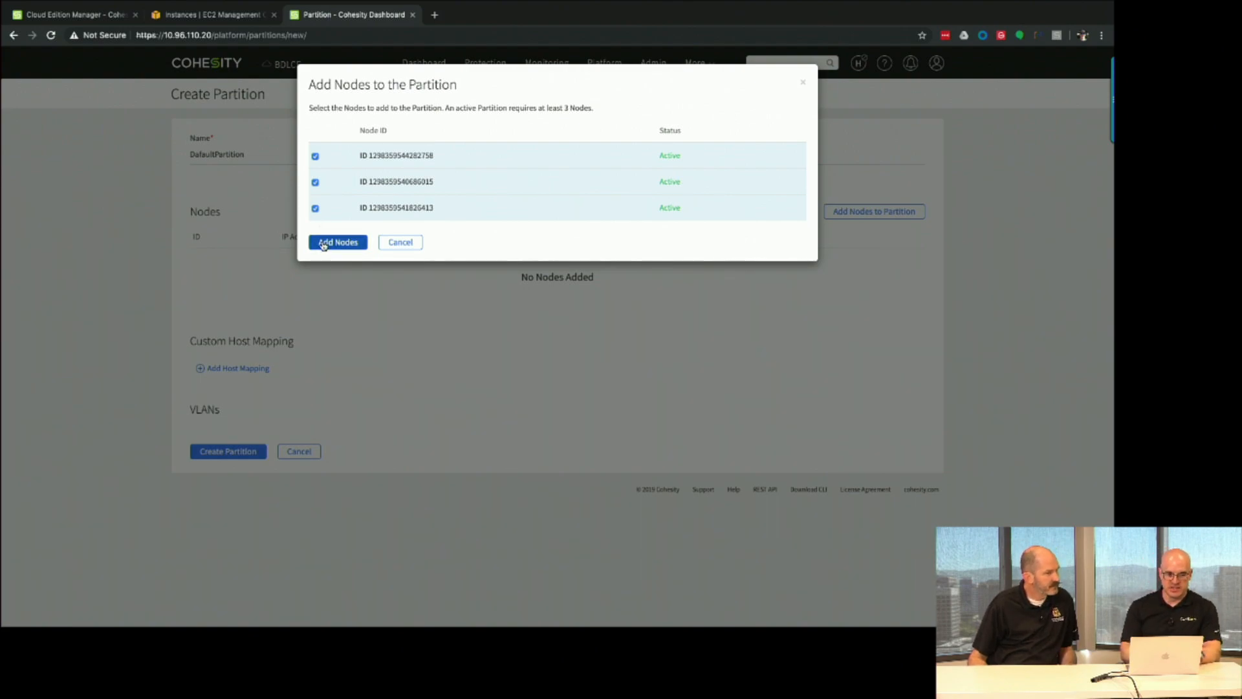
left_click(323, 245)
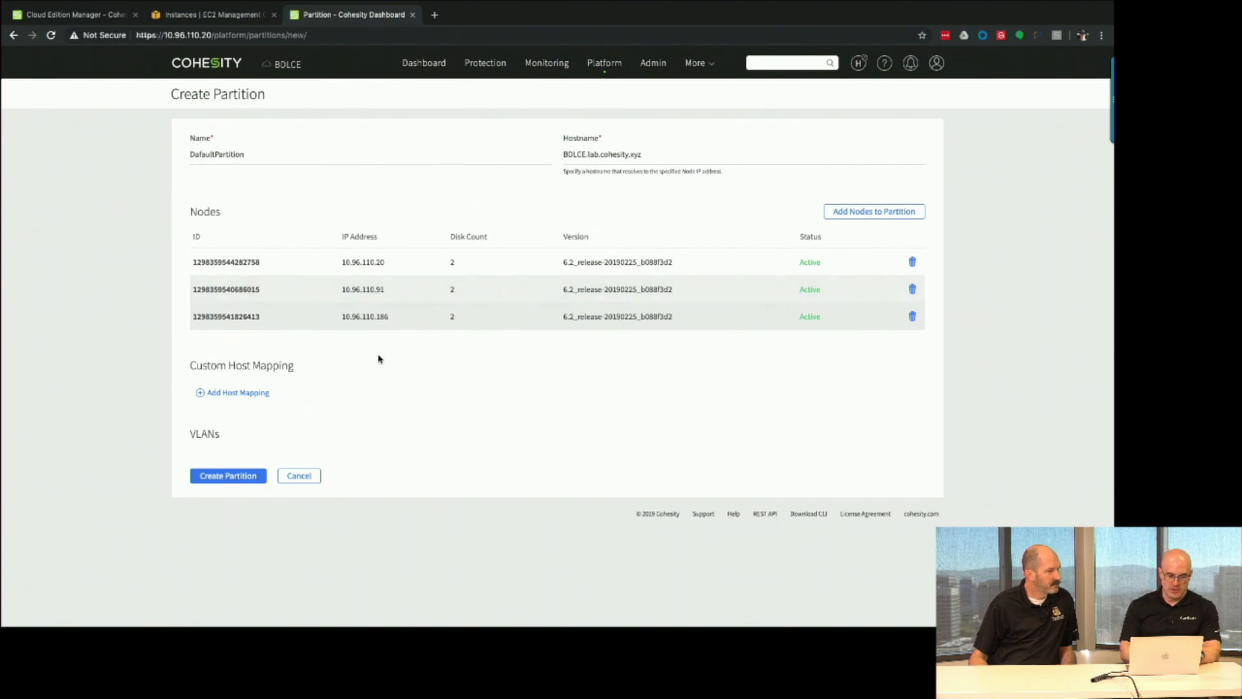
left_click(230, 475)
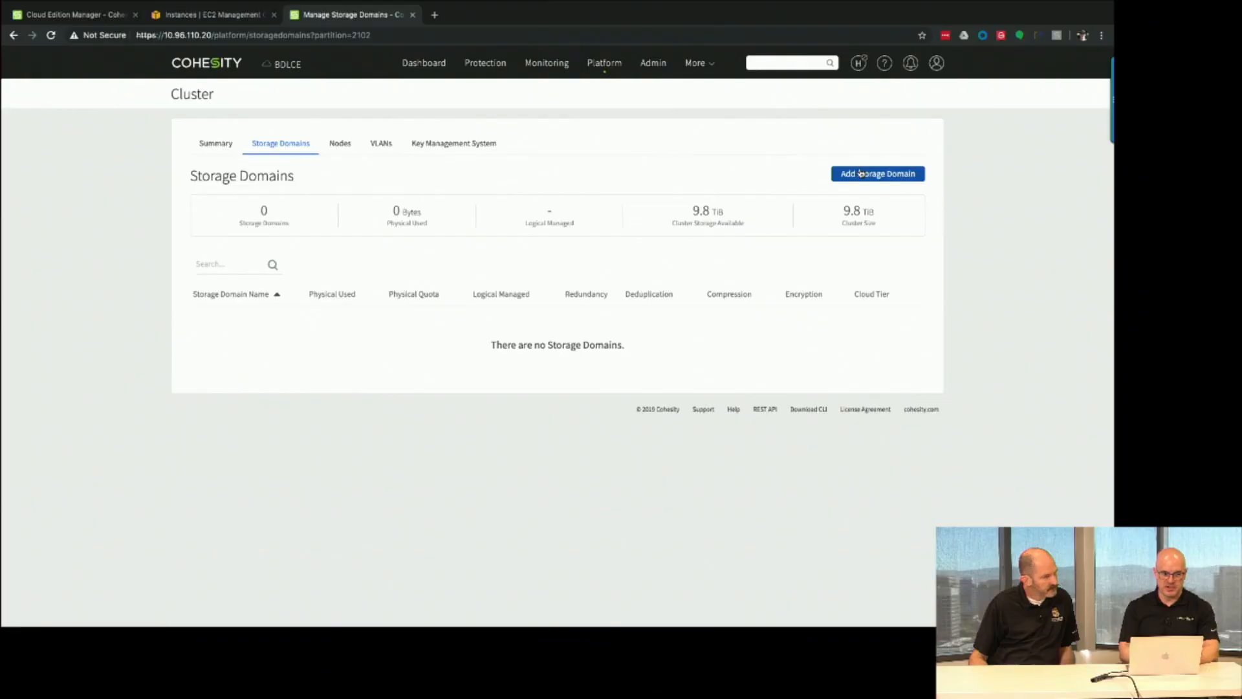
left_click(878, 172)
Name the storage domain DefaultStorageDomain and assign it to DefaultPartition.
left_click(239, 156)
type("Dweafult")
key("BackSpace")
key("BackSpace")
key("BackSpace")
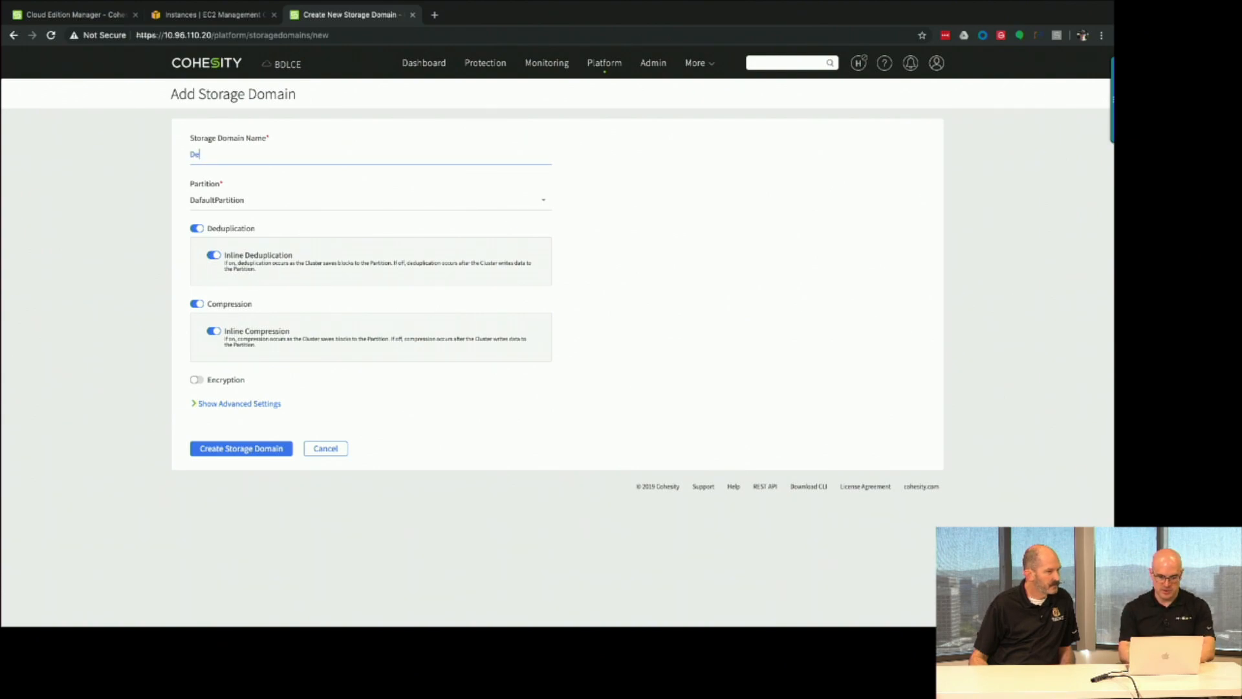
type("ault")
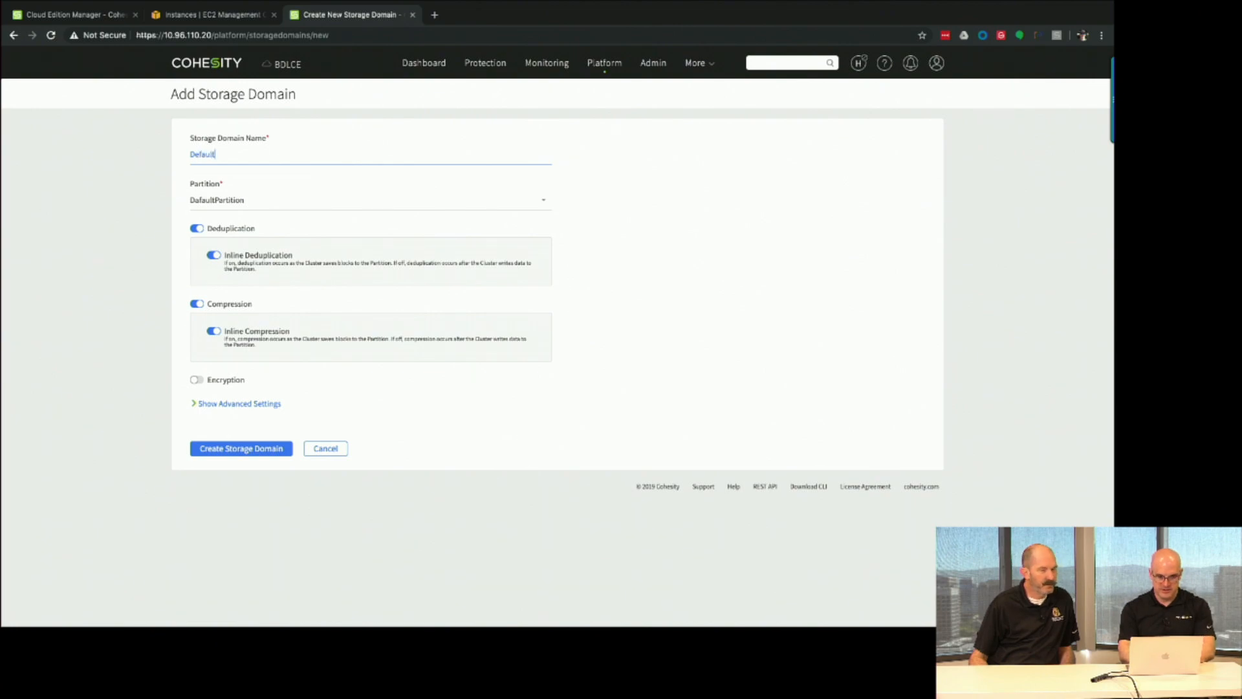
key("BackSpace")
key("BackSpace")
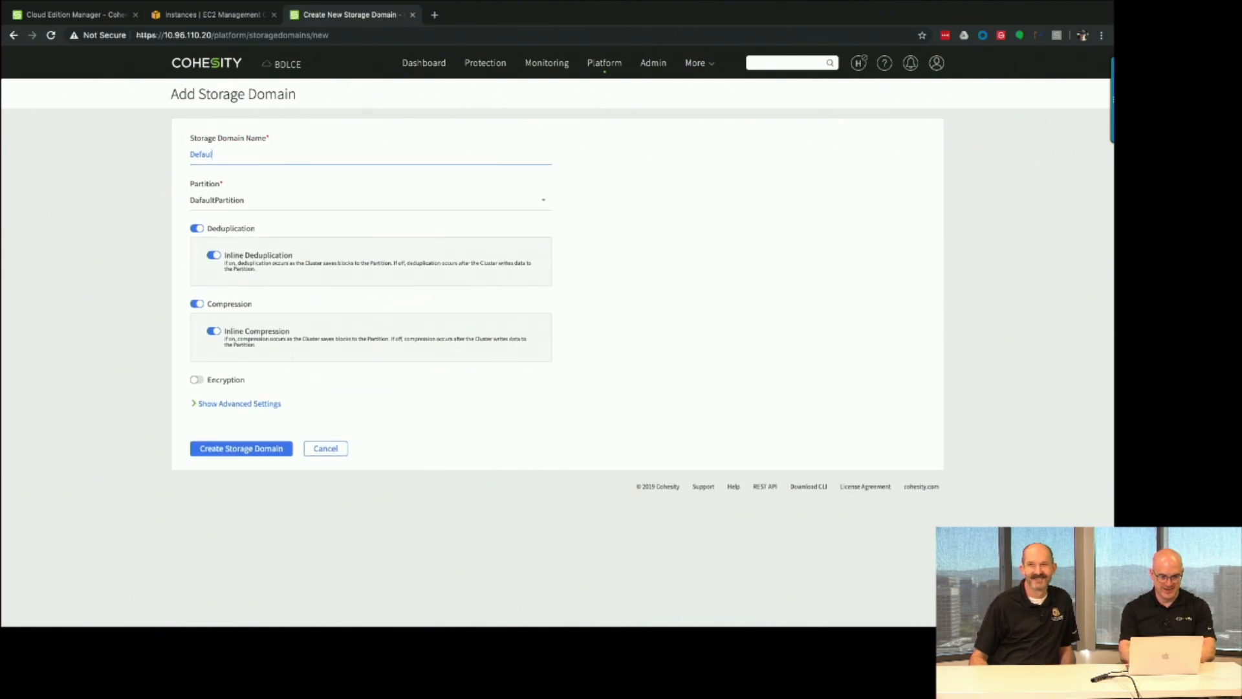
type("tStorage")
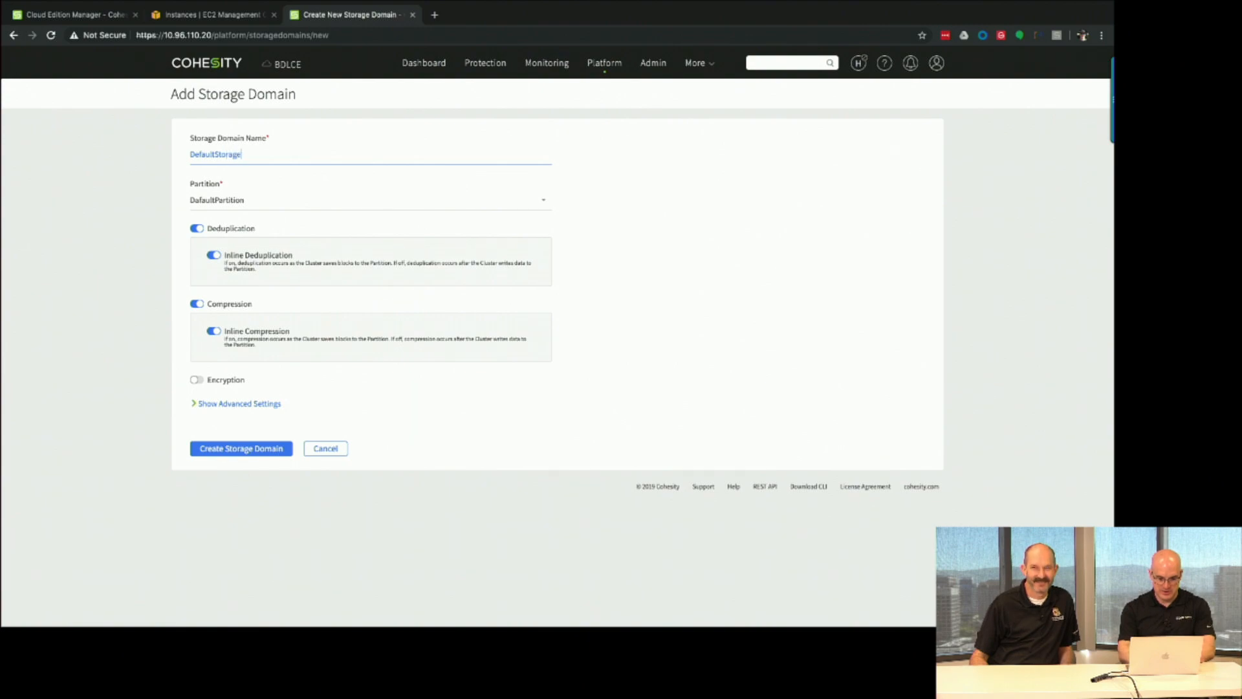
type("Domain")
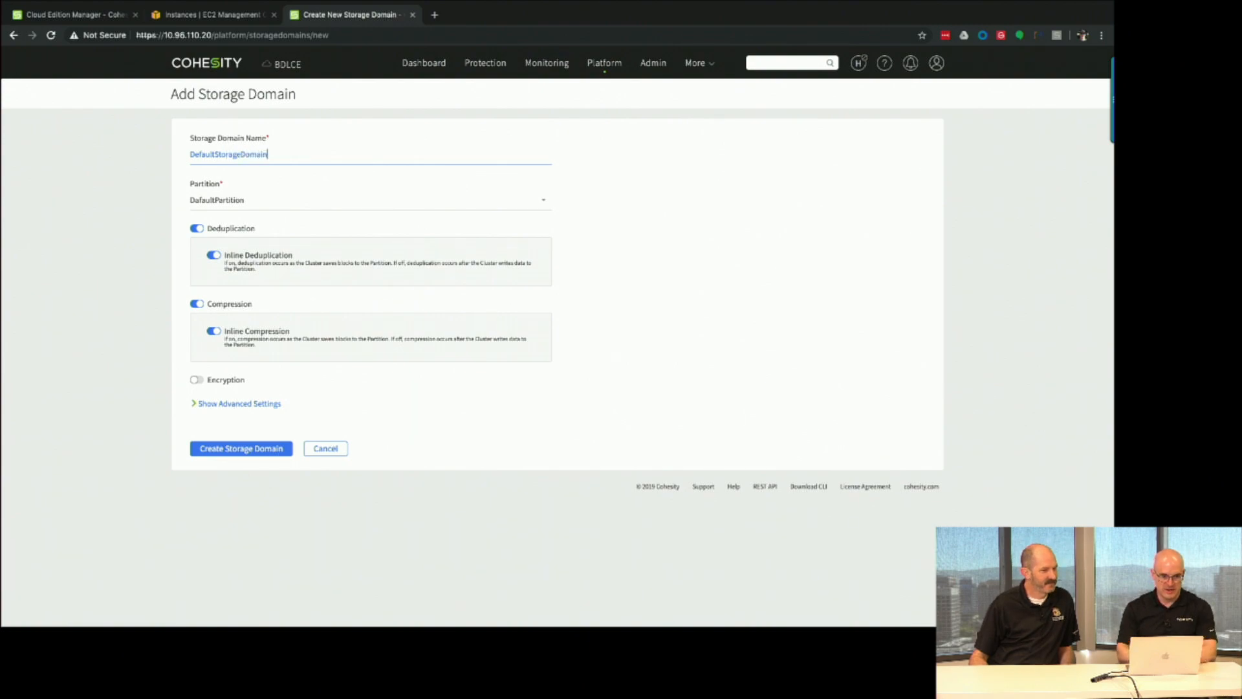
left_click(237, 206)
left_click(234, 231)
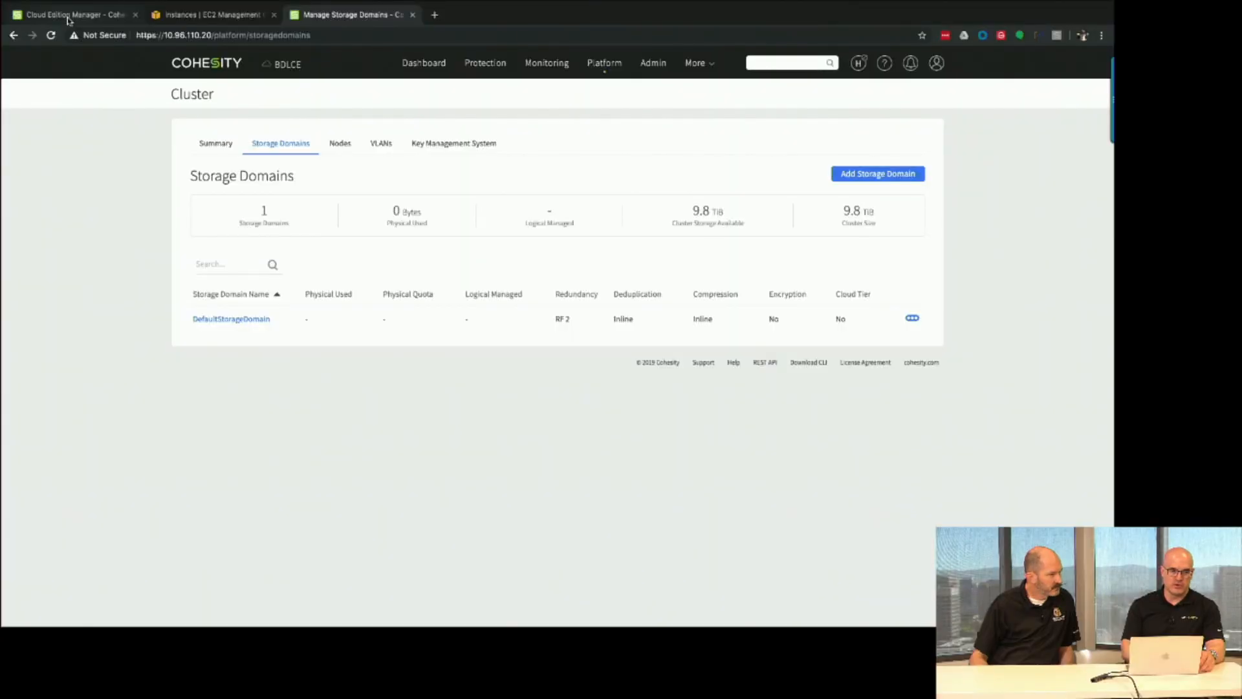
left_click(68, 20)
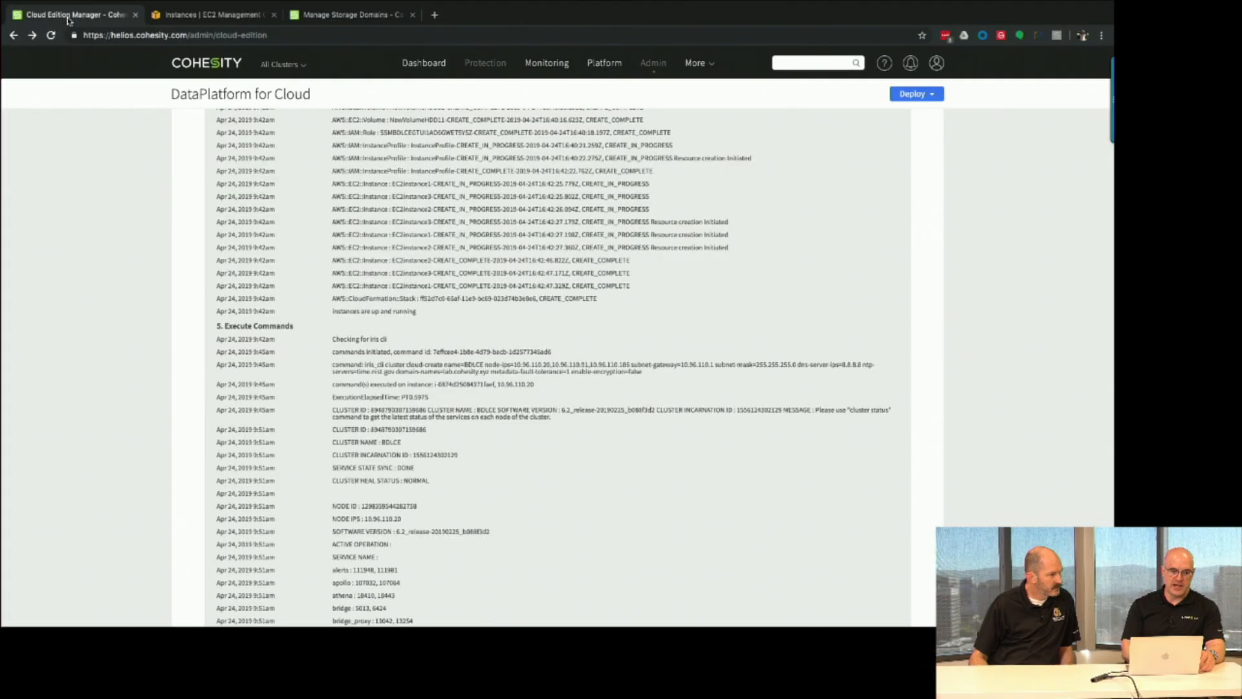
scroll(242, 249, "up", 6)
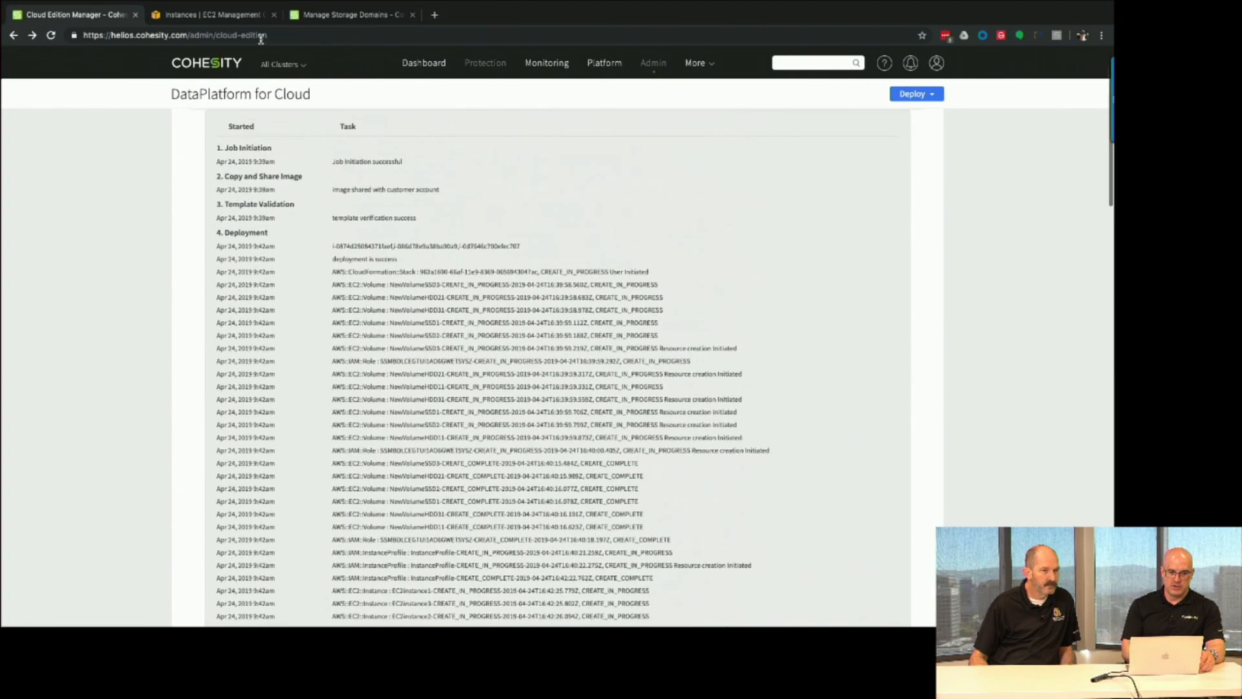
left_click(282, 64)
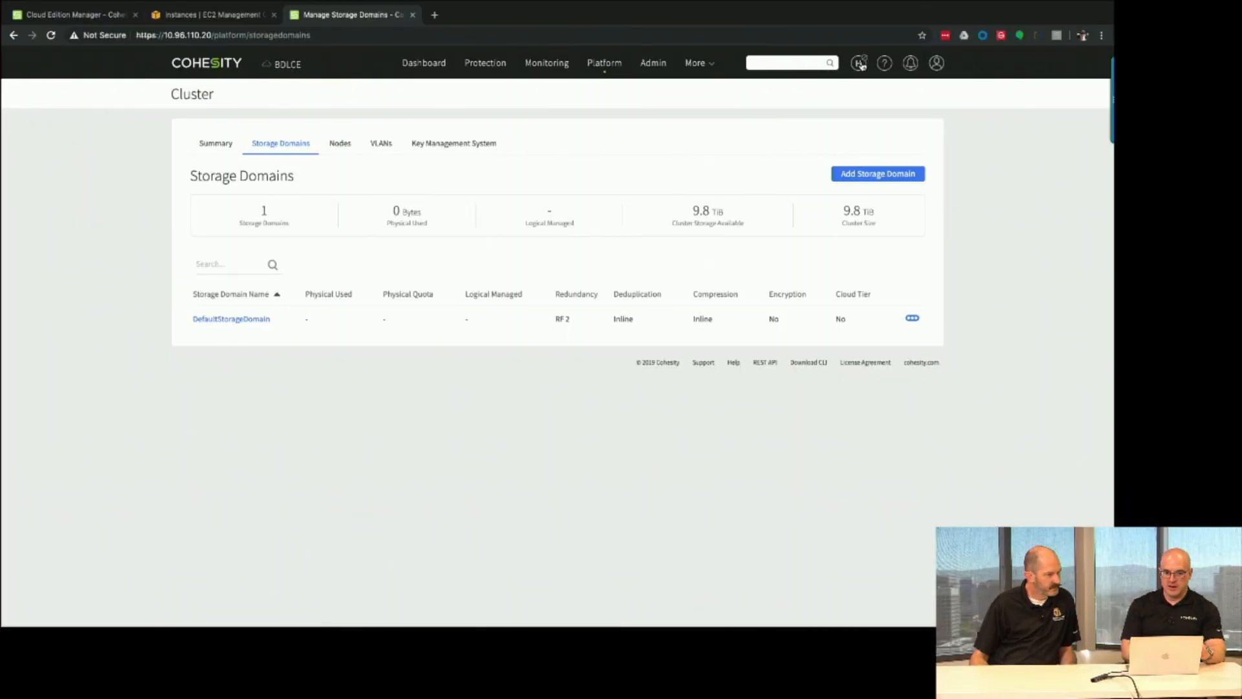
Turn on the Connect to Helios toggle from the header's Helios menu.
left_click(860, 64)
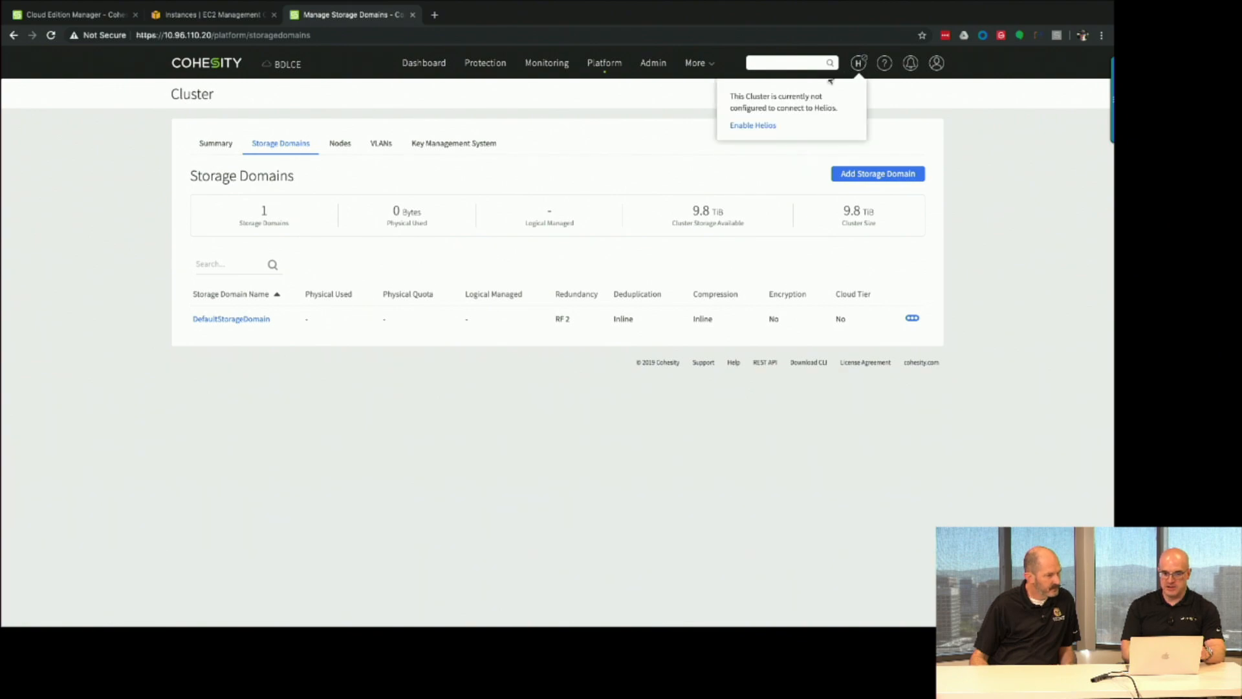
left_click(761, 129)
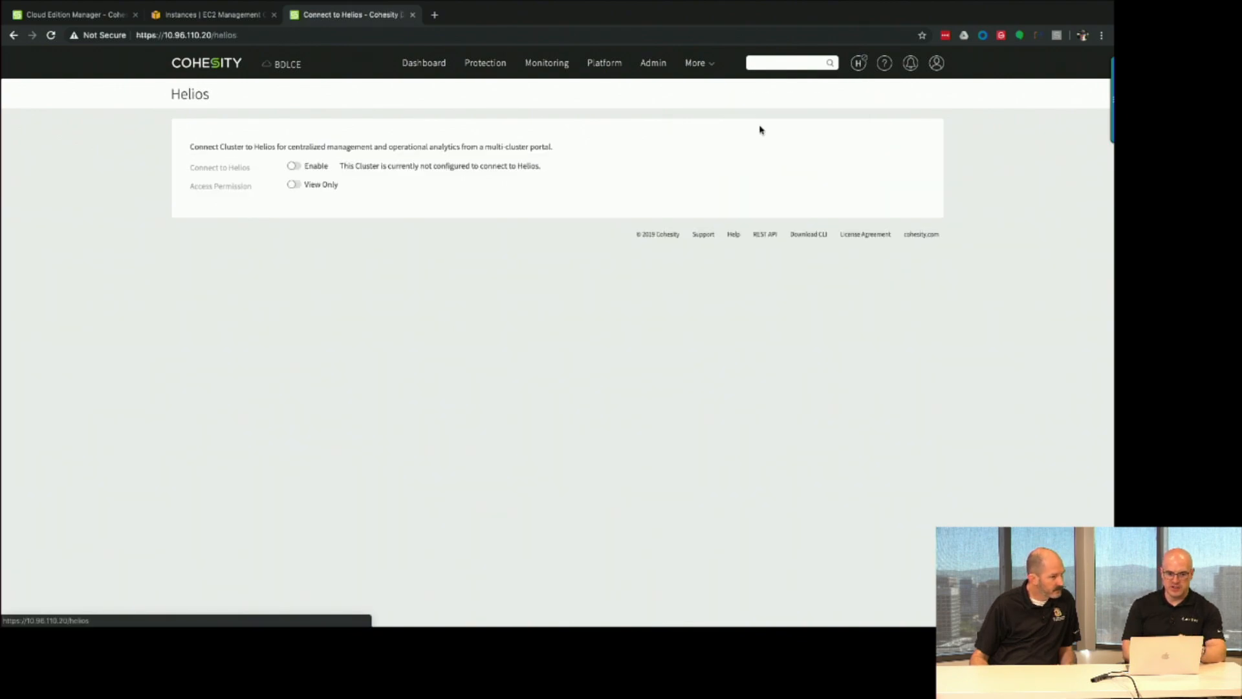
left_click(295, 167)
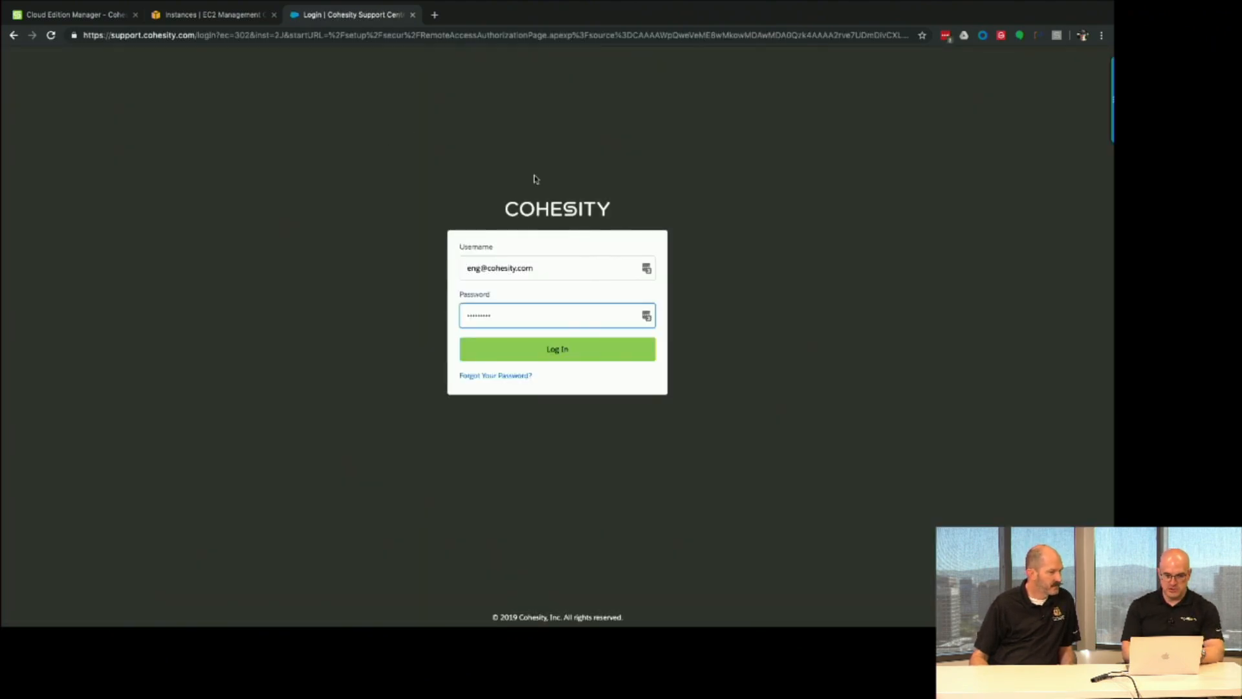
Log in to the support portal with the admin account's saved LastPass credentials.
left_click(647, 270)
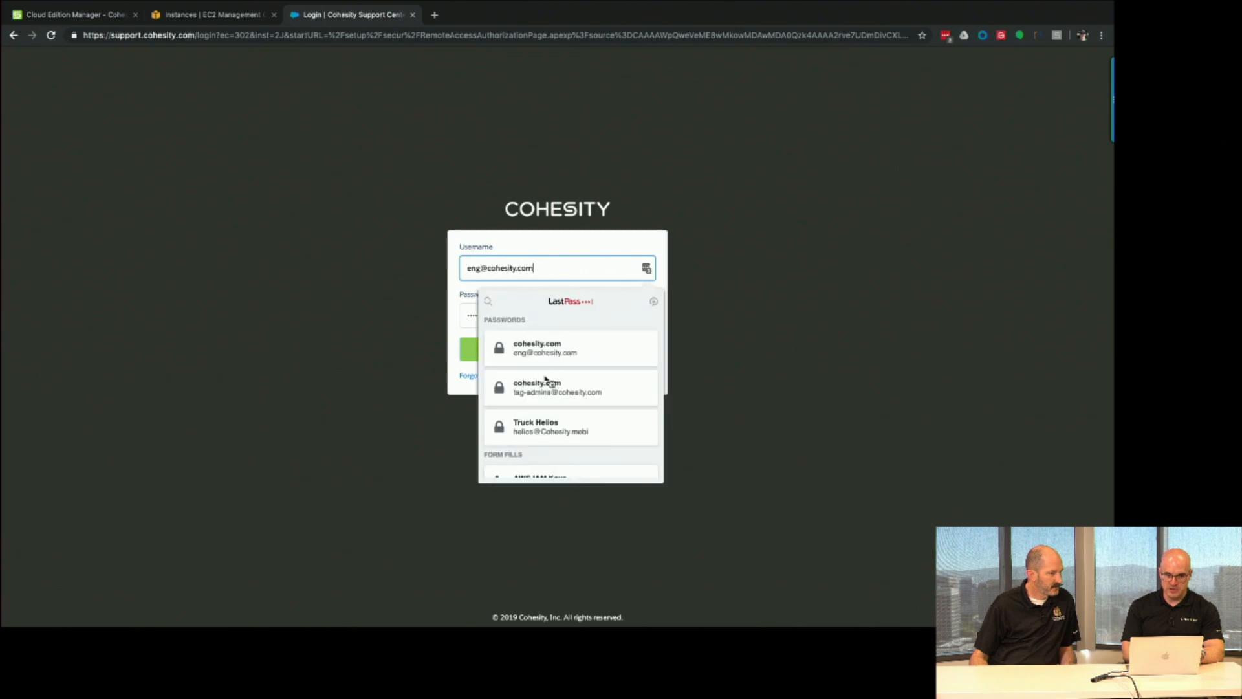
left_click(541, 391)
left_click(531, 351)
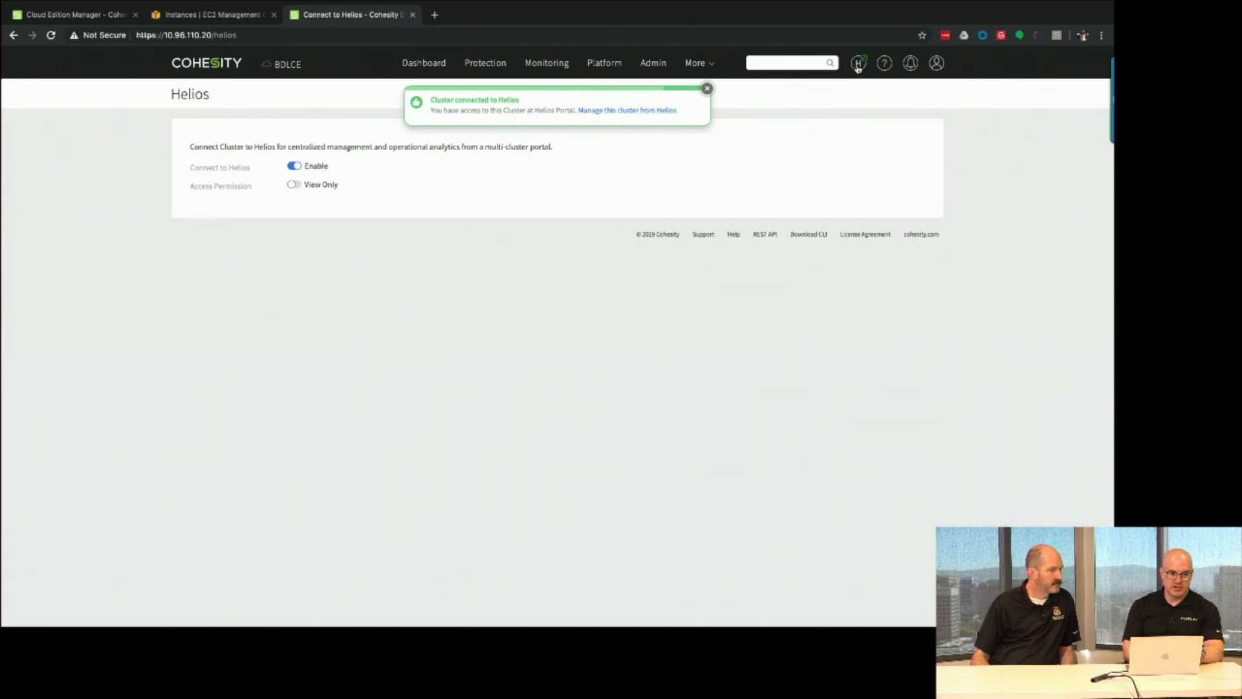
Once 'Cluster connected to Helios' appears, return to the Cloud Edition Manager tab.
left_click(90, 14)
Reload Helios, select the BDLCE cluster instead of All Clusters, and show its Protection Jobs.
scroll(100, 99, "up", 2)
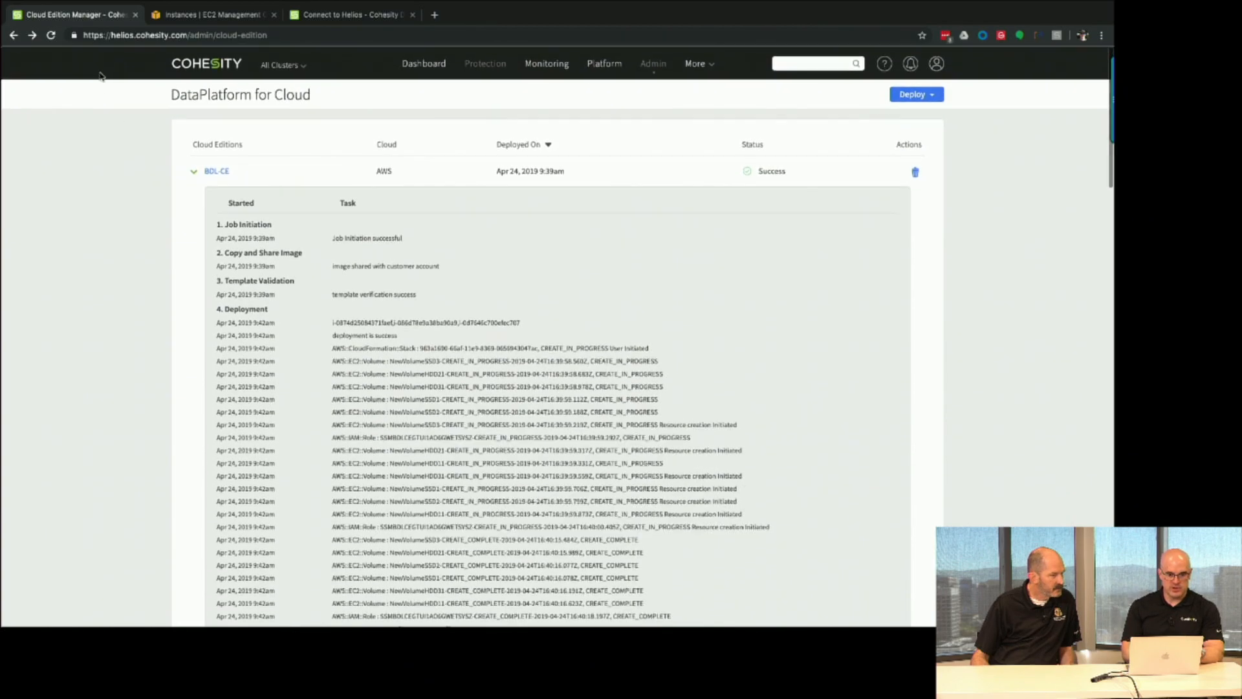
left_click(51, 36)
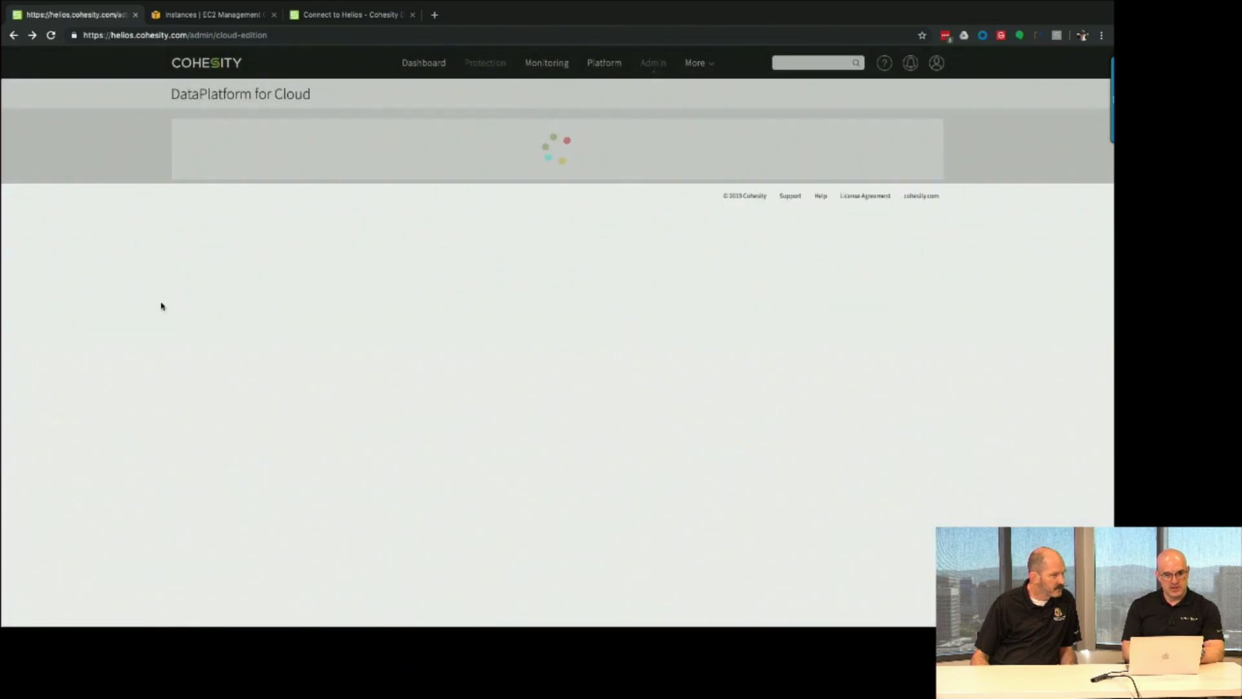
left_click(298, 75)
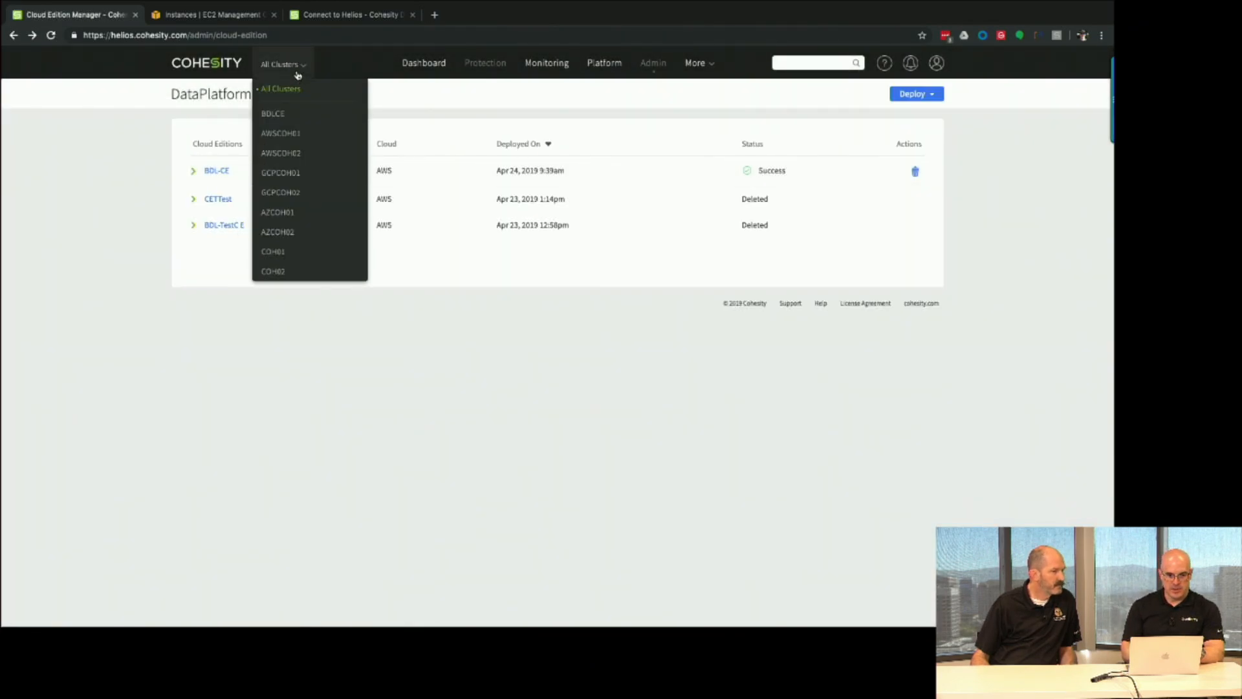
left_click(311, 118)
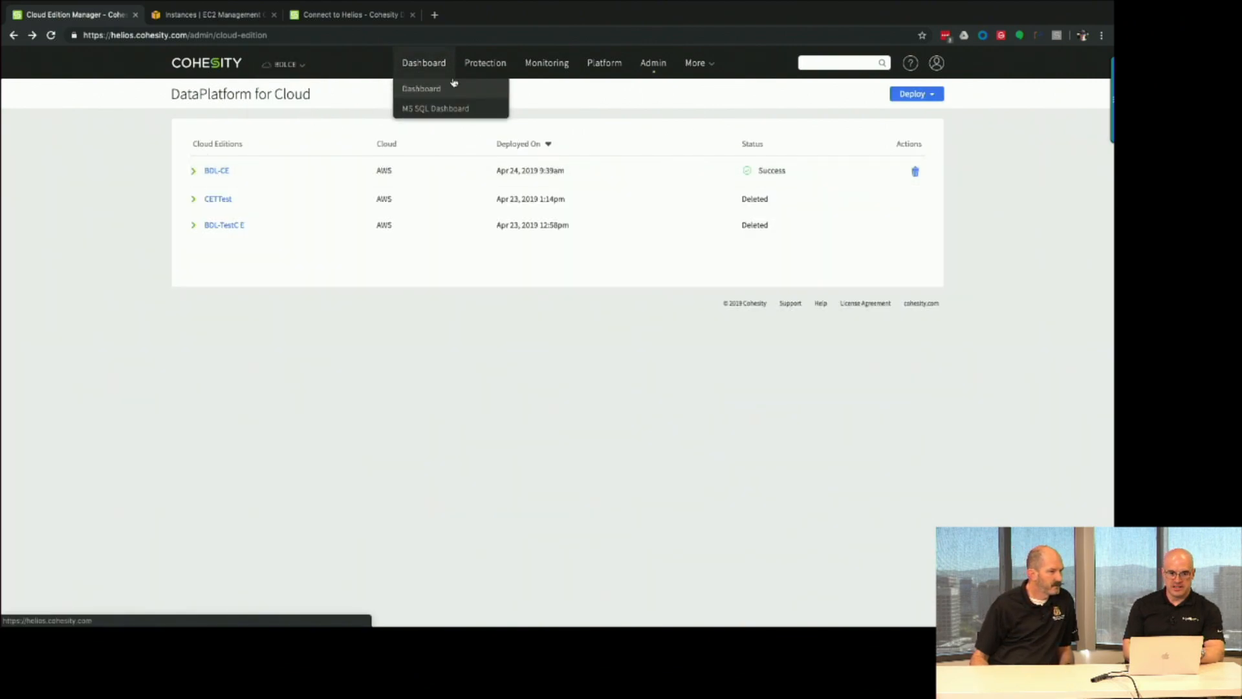
left_click(472, 88)
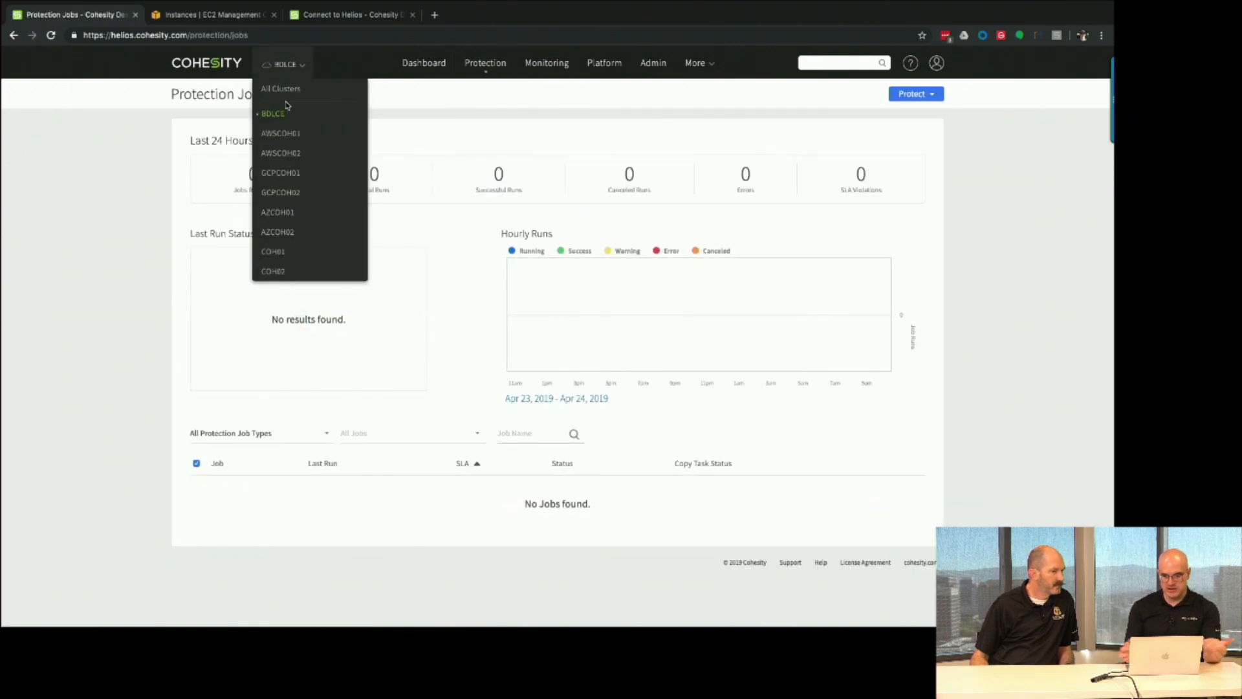